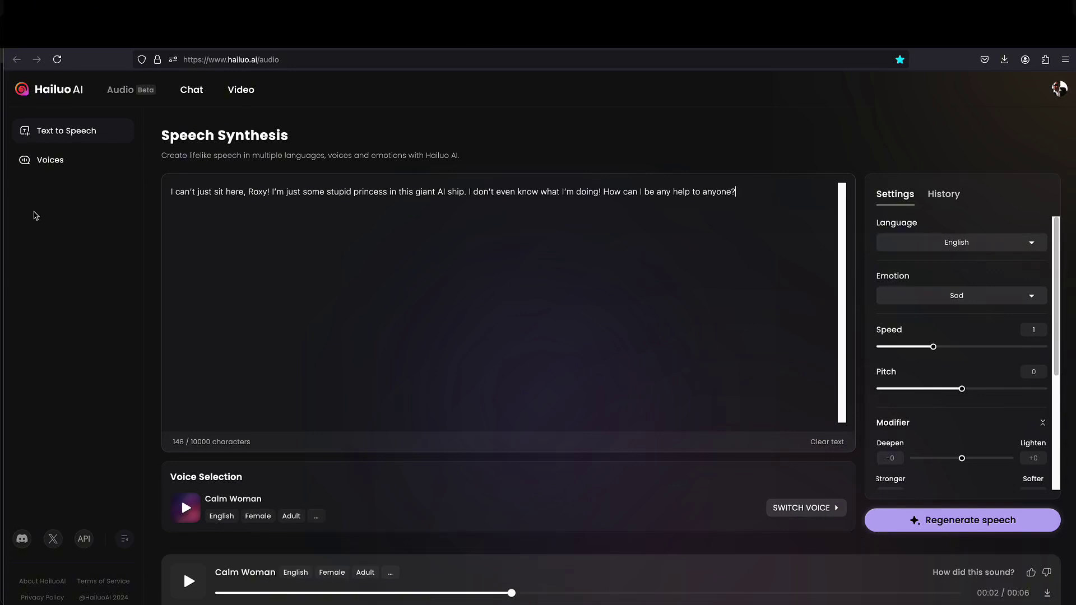
Step: Go to Voices and list My Voices, showing the one existing English clone
{"action": "left_click", "coordinate": [68, 159]}
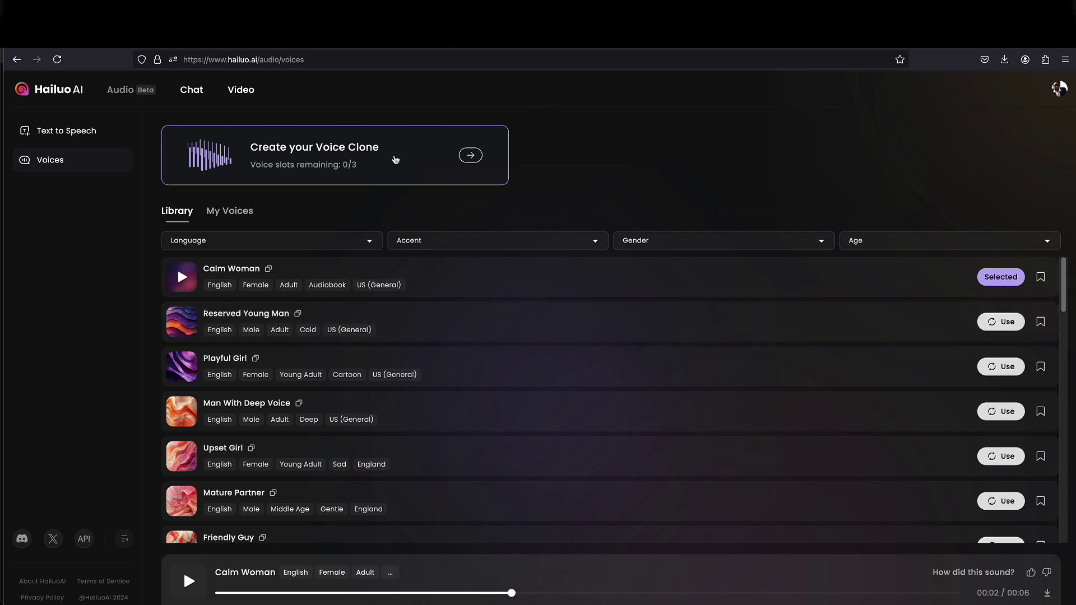
{"action": "left_click", "coordinate": [393, 157]}
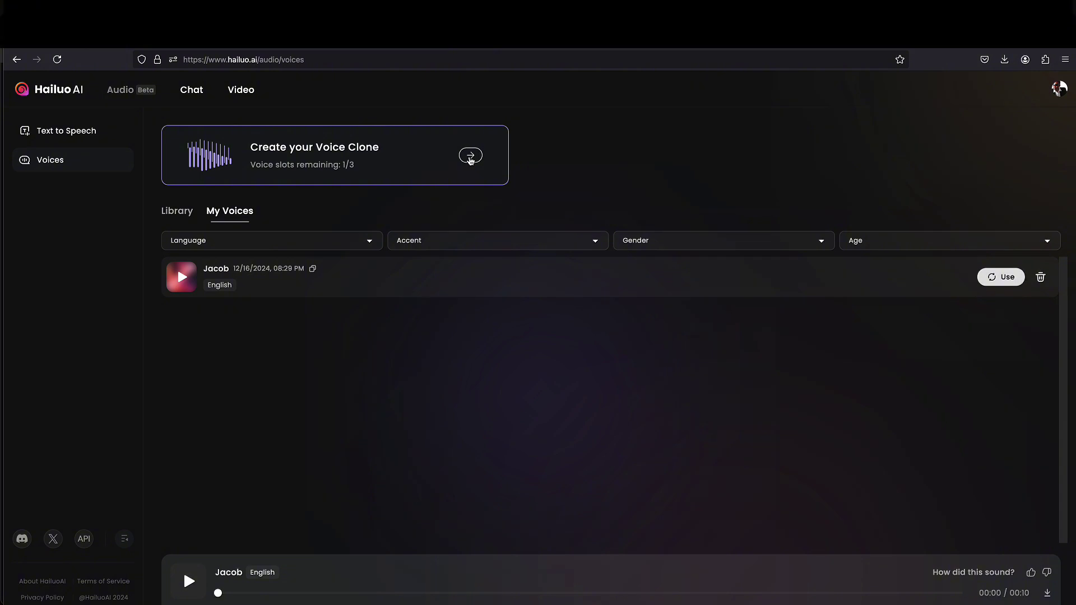
Step: Start a new voice clone named 'Princess' and open the file picker for its sample
{"action": "left_click", "coordinate": [470, 157]}
{"action": "left_click", "coordinate": [446, 203]}
{"action": "type", "text": "Princess"}
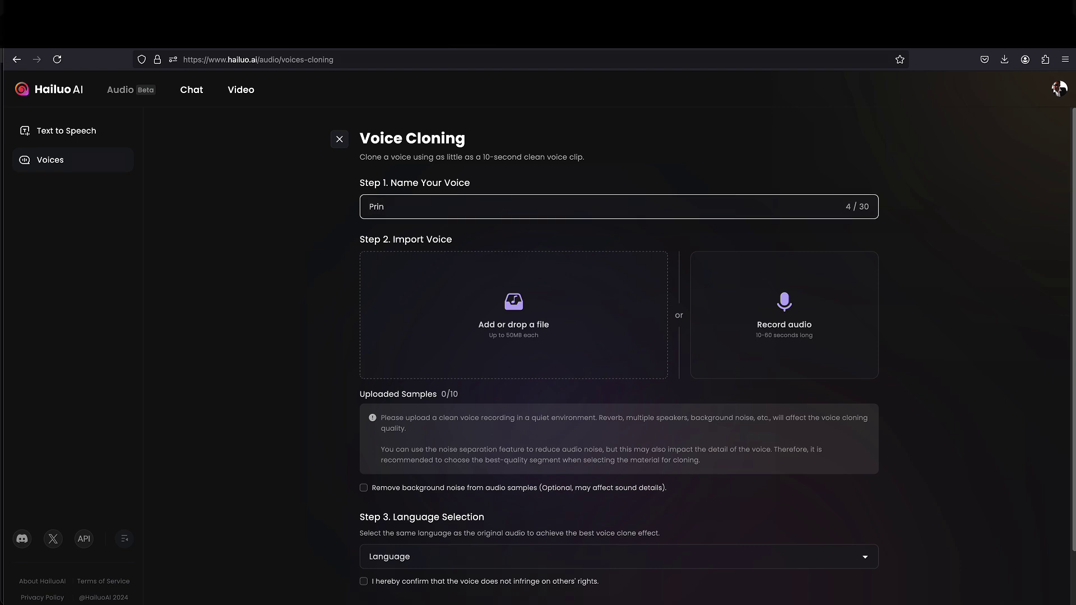
{"action": "left_click", "coordinate": [501, 307]}
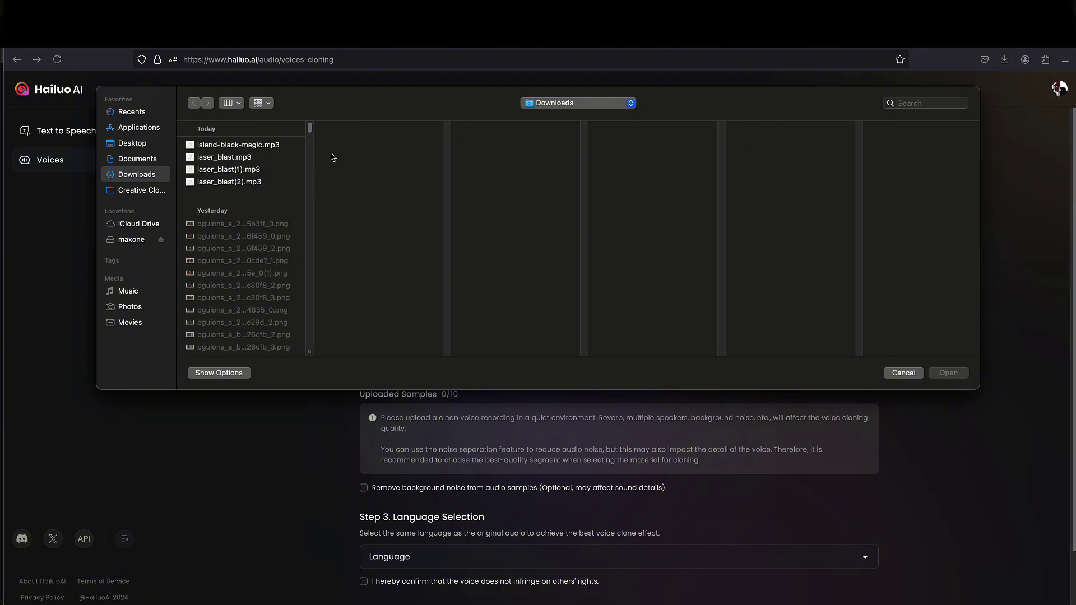
Step: Search the computer for 'mp3' files, then for 'niki' files
{"action": "left_click", "coordinate": [907, 104]}
{"action": "type", "text": "mp3"}
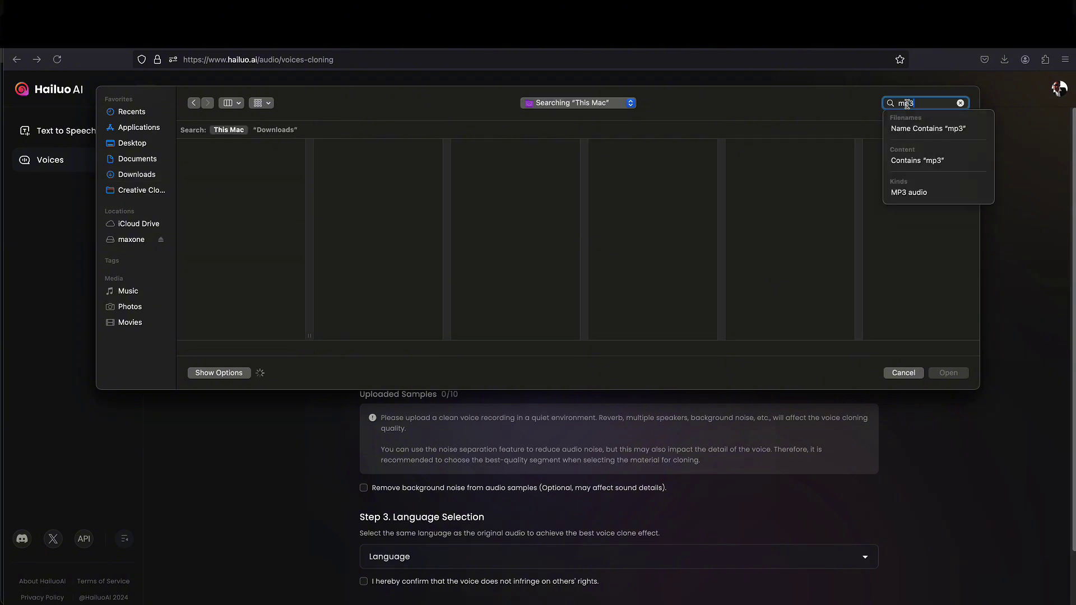
{"action": "key", "text": "Return"}
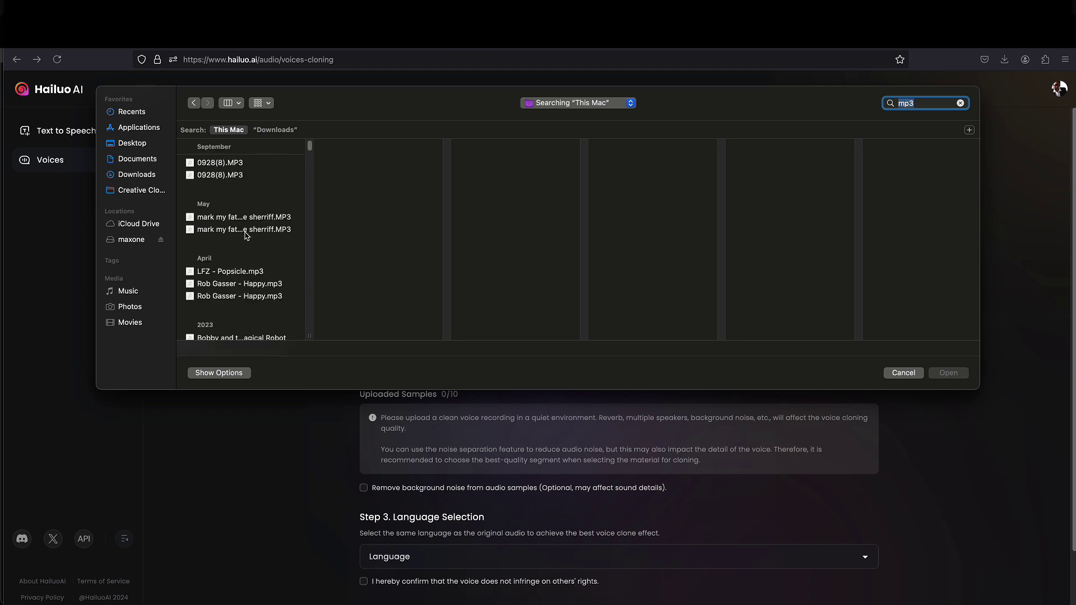
{"action": "scroll", "coordinate": [245, 237], "scroll_direction": "down", "scroll_amount": 5}
{"action": "scroll", "coordinate": [272, 245], "scroll_direction": "down", "scroll_amount": 8}
{"action": "scroll", "coordinate": [272, 245], "scroll_direction": "down", "scroll_amount": 15}
{"action": "scroll", "coordinate": [271, 245], "scroll_direction": "down", "scroll_amount": 5}
{"action": "type", "text": "niki"}
{"action": "key", "text": "Return"}
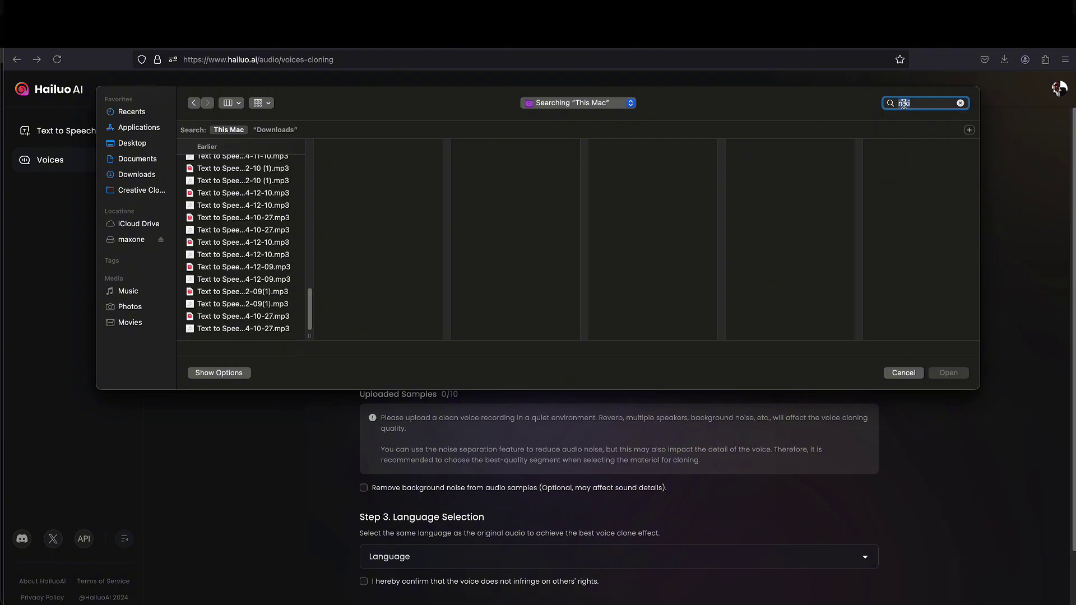
{"action": "scroll", "coordinate": [235, 252], "scroll_direction": "up", "scroll_amount": 10}
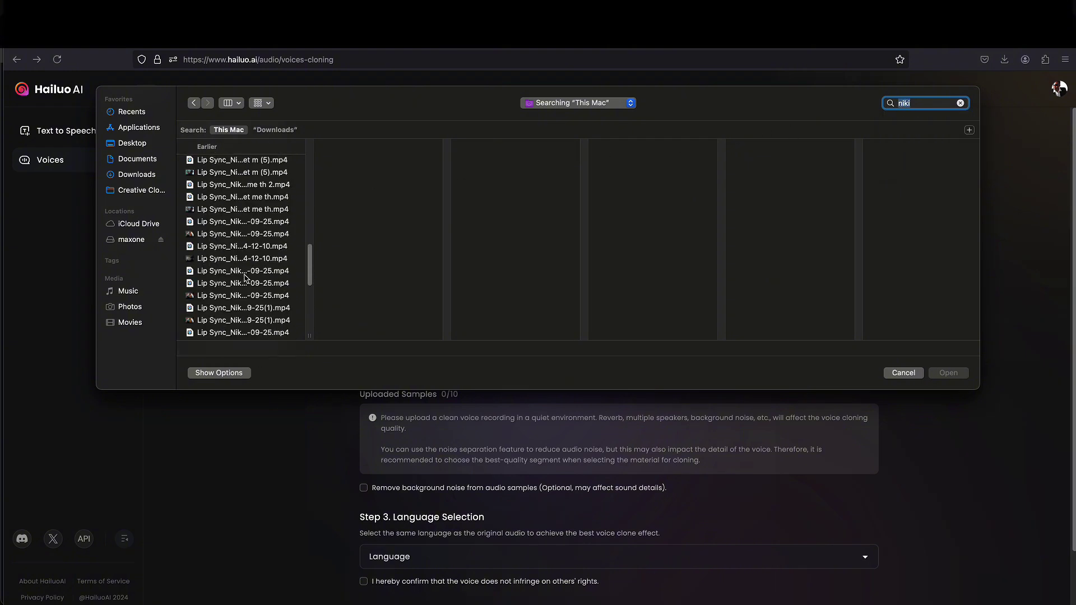
{"action": "scroll", "coordinate": [250, 303], "scroll_direction": "down", "scroll_amount": 3}
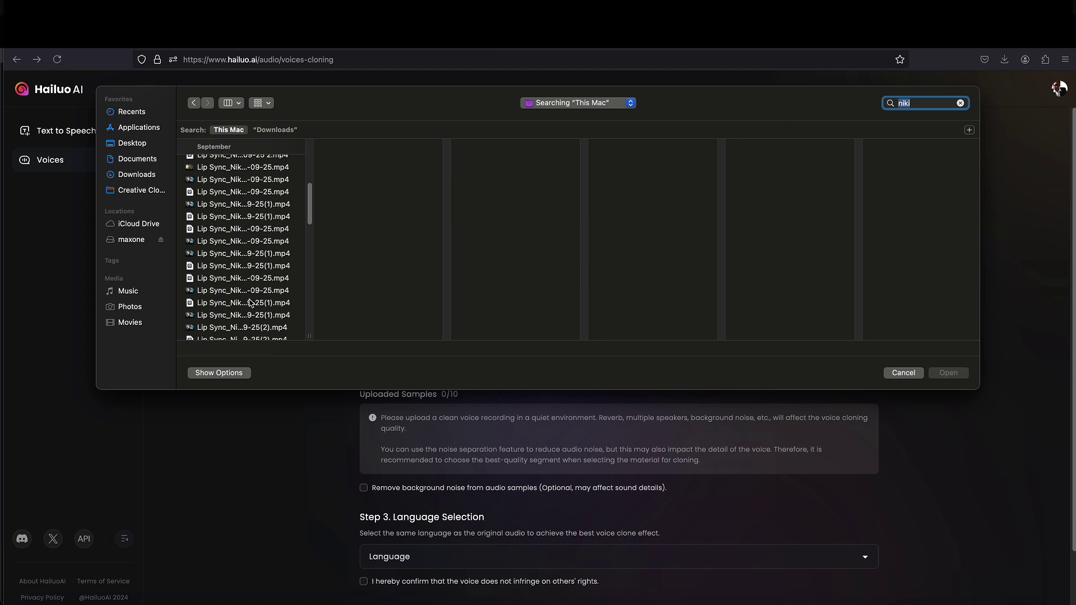
Step: Preview several Lip Sync_Niki videos and upload the chosen one as the first voice sample
{"action": "left_click", "coordinate": [247, 229]}
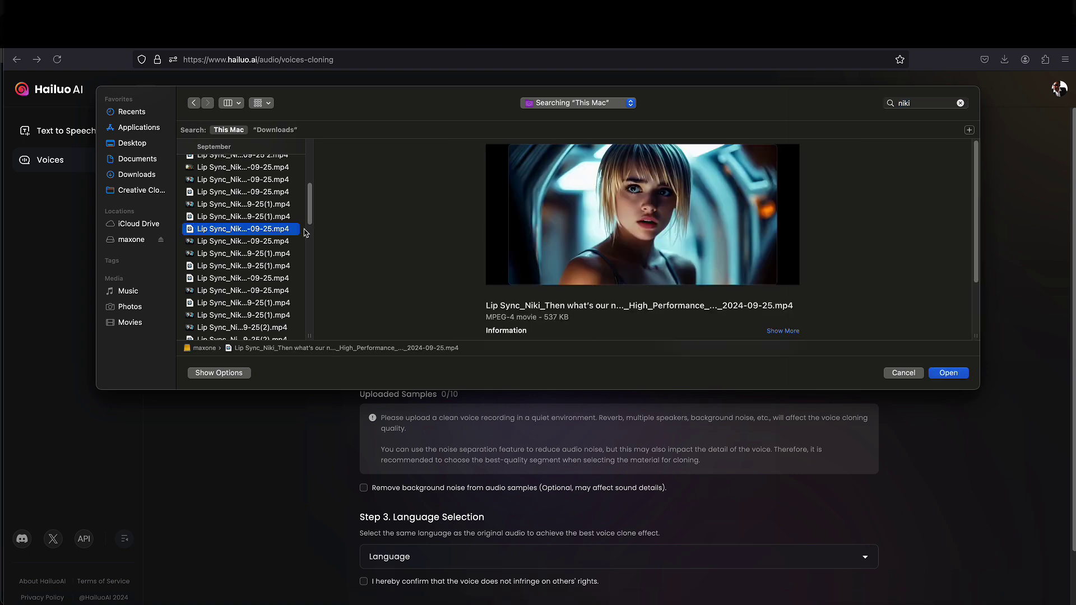
{"action": "left_click", "coordinate": [643, 218]}
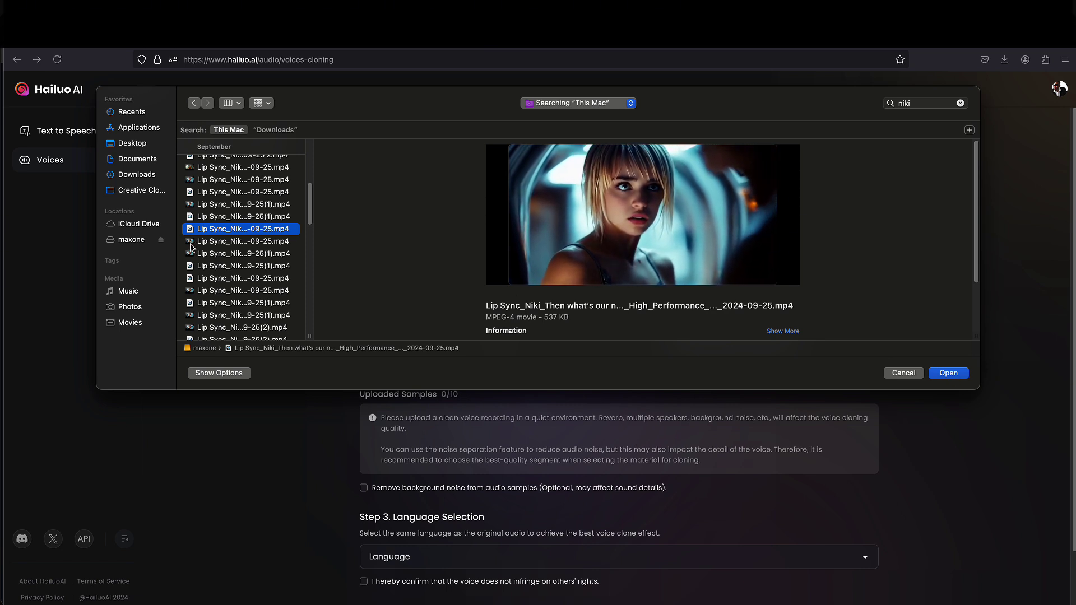
{"action": "key", "text": "Down"}
{"action": "left_click", "coordinate": [650, 218]}
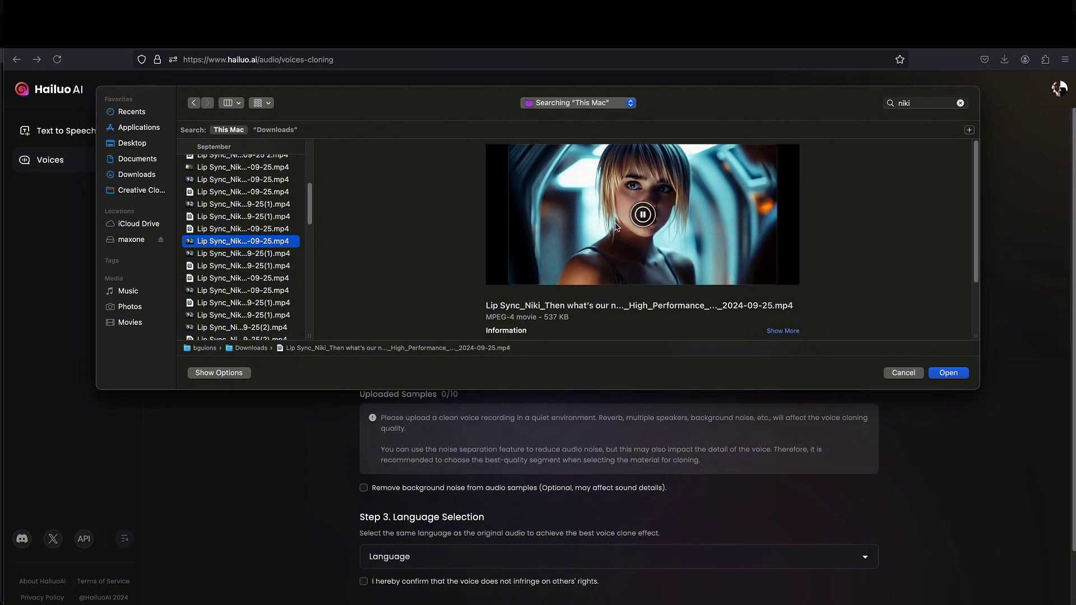
{"action": "left_click", "coordinate": [189, 268]}
{"action": "mouse_move", "coordinate": [710, 234]}
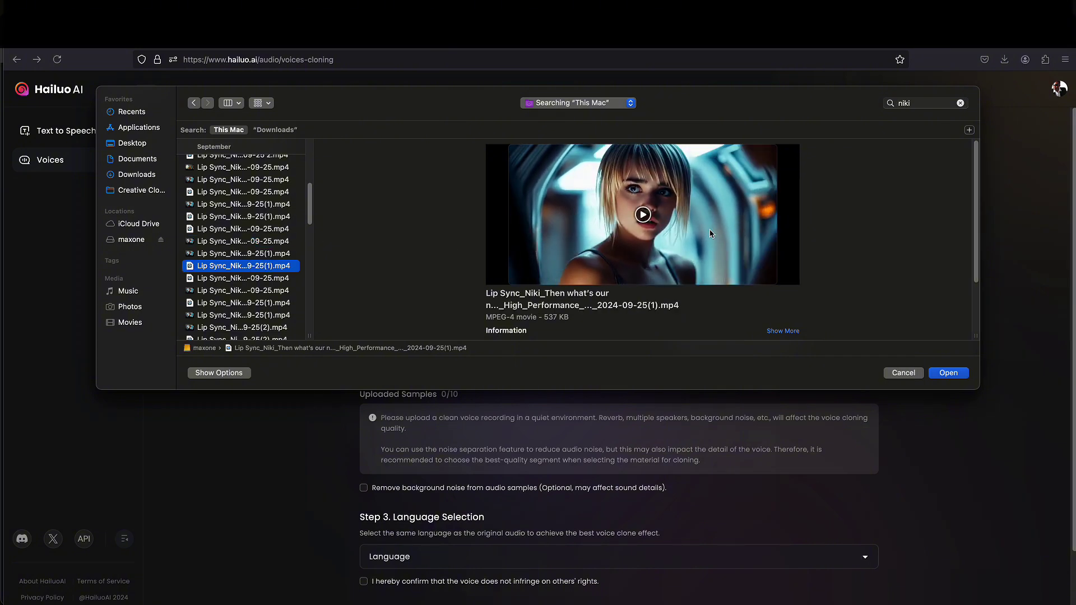
{"action": "left_click", "coordinate": [644, 215]}
{"action": "left_click", "coordinate": [960, 372]}
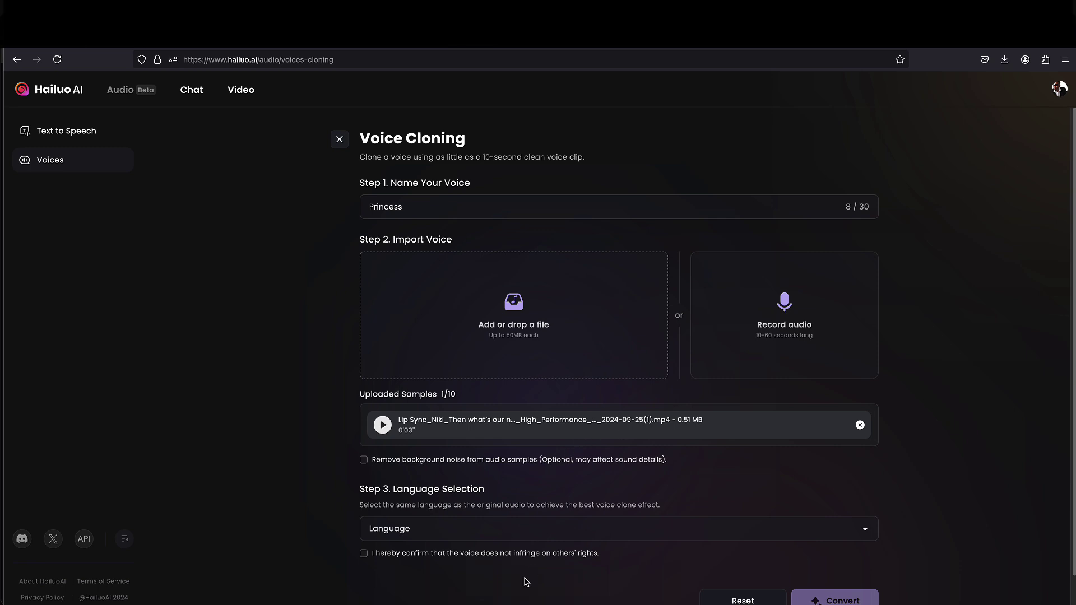
Step: Tick Remove background noise and the voice-rights confirmation checkbox
{"action": "scroll", "coordinate": [440, 488], "scroll_direction": "down", "scroll_amount": 1}
{"action": "left_click", "coordinate": [363, 422]}
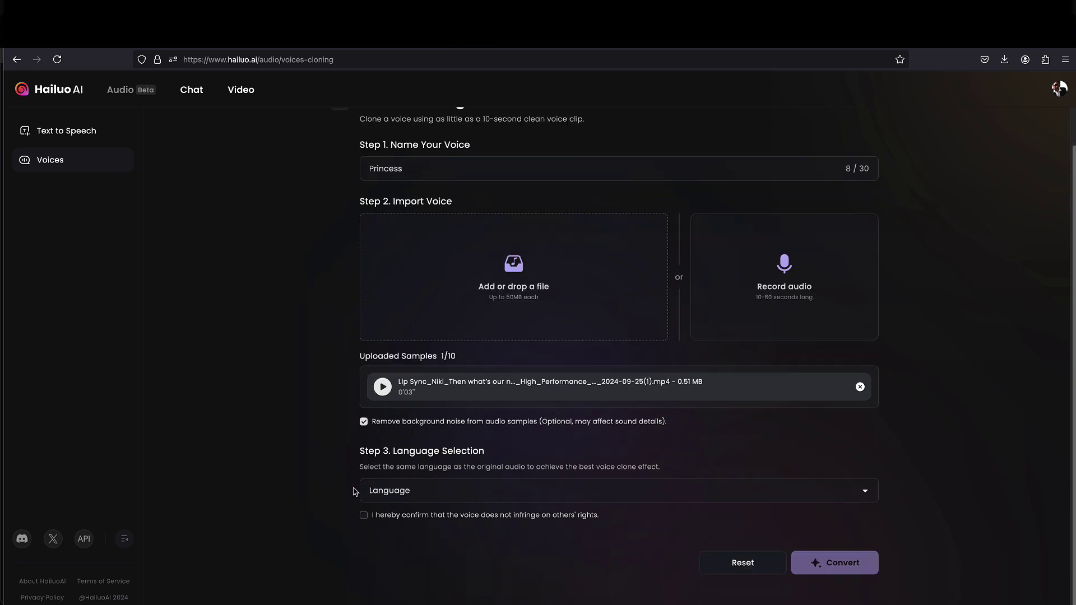
{"action": "left_click", "coordinate": [363, 515]}
{"action": "scroll", "coordinate": [482, 440], "scroll_direction": "up", "scroll_amount": 1}
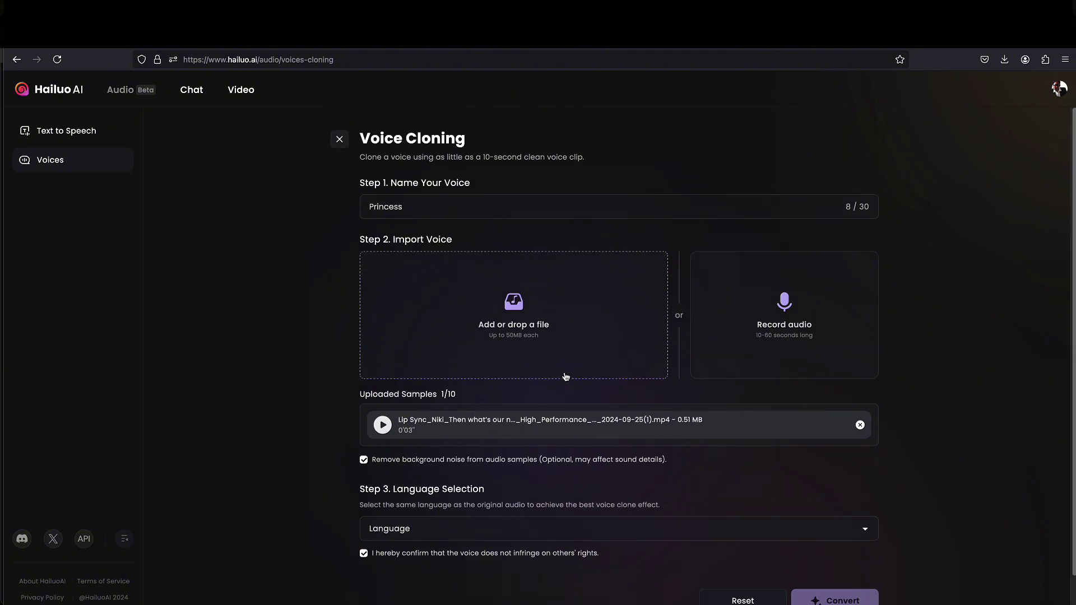
{"action": "scroll", "coordinate": [569, 418], "scroll_direction": "down", "scroll_amount": 1}
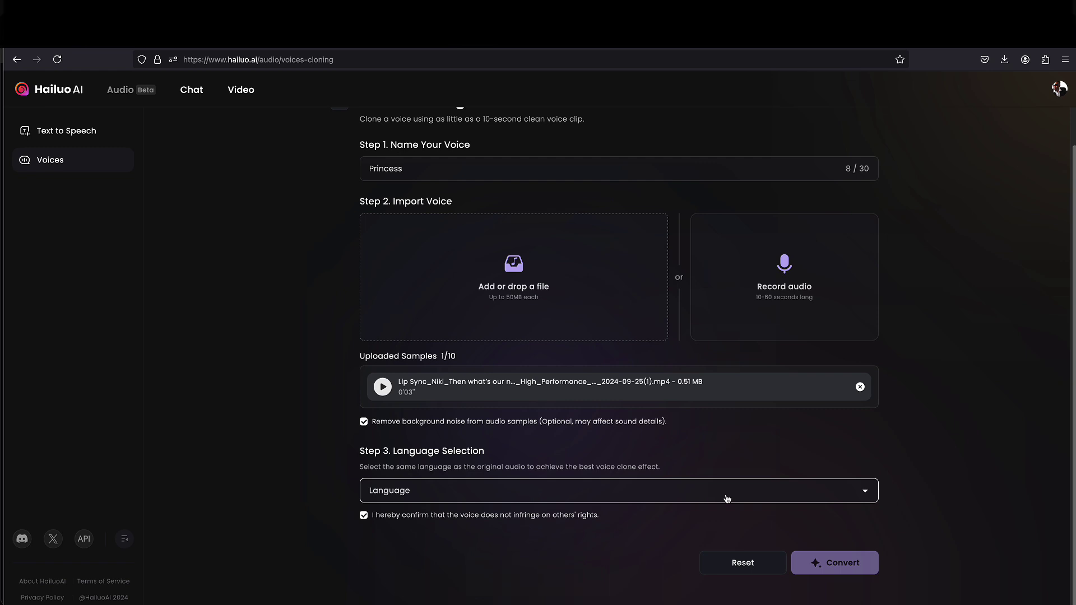
Step: Set the clone language to English, try Convert, and reopen the file picker
{"action": "left_click", "coordinate": [665, 501]}
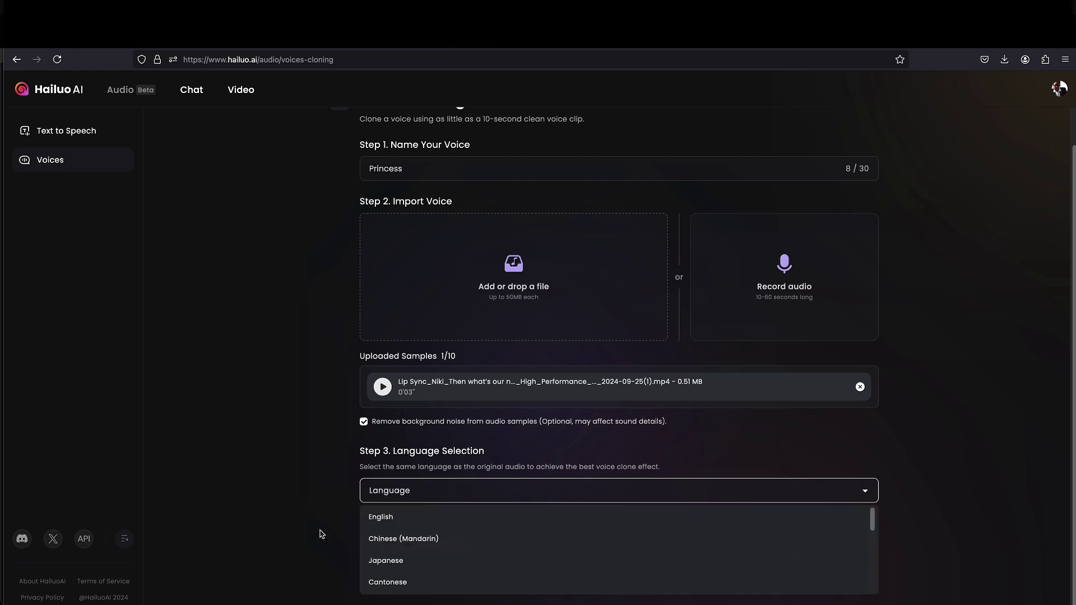
{"action": "left_click", "coordinate": [374, 520]}
{"action": "left_click", "coordinate": [852, 565]}
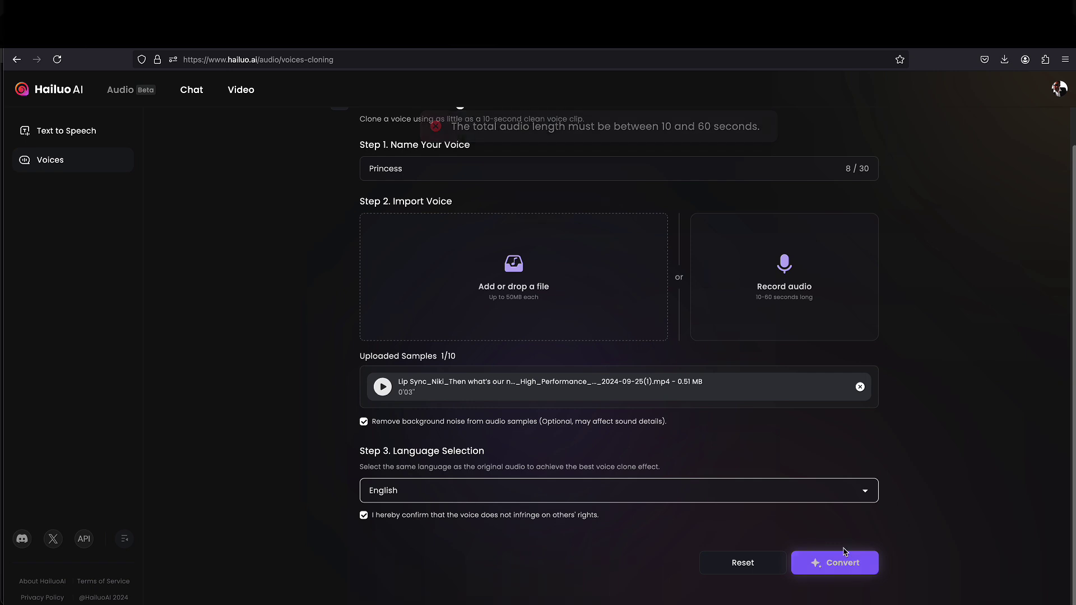
{"action": "left_click", "coordinate": [518, 279]}
Step: Search for 'niki' and preview the newest and September Lip Sync videos
{"action": "left_click", "coordinate": [932, 105]}
{"action": "type", "text": "niki"}
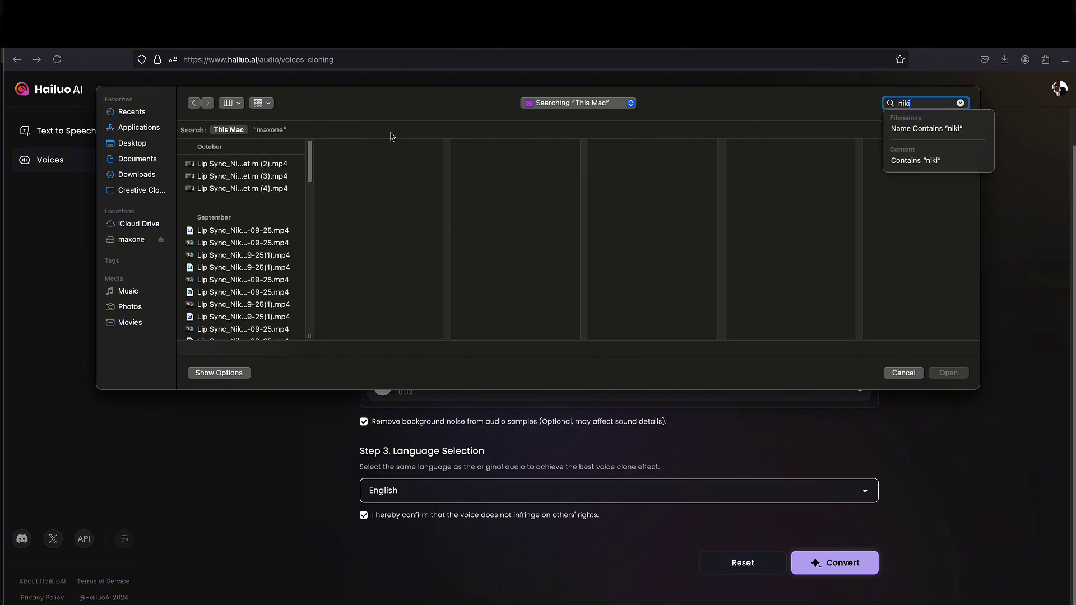
{"action": "left_click", "coordinate": [243, 190]}
{"action": "left_click", "coordinate": [641, 218]}
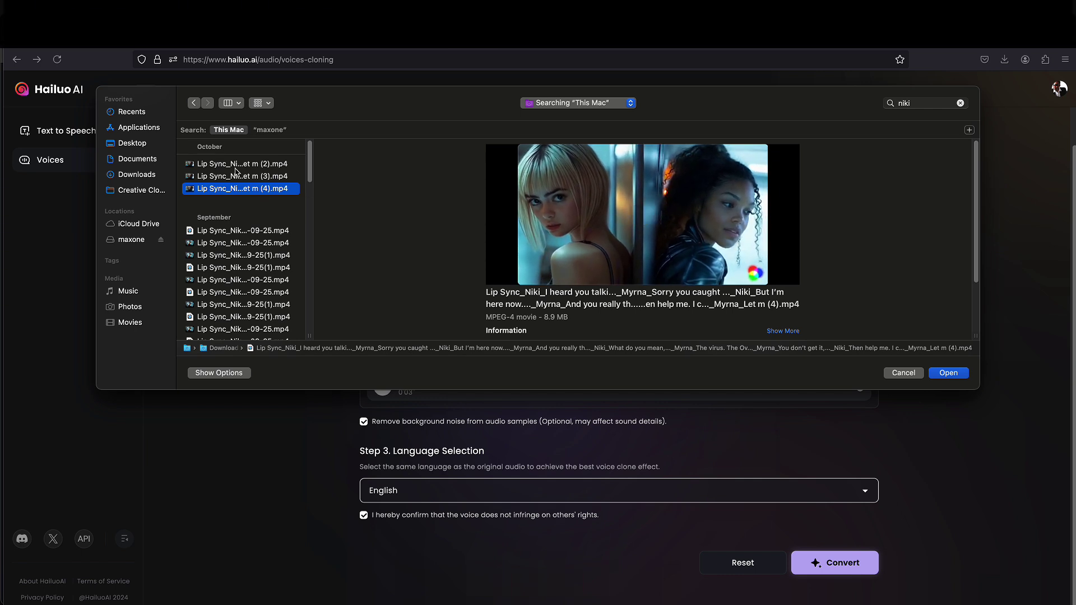
{"action": "left_click", "coordinate": [230, 231]}
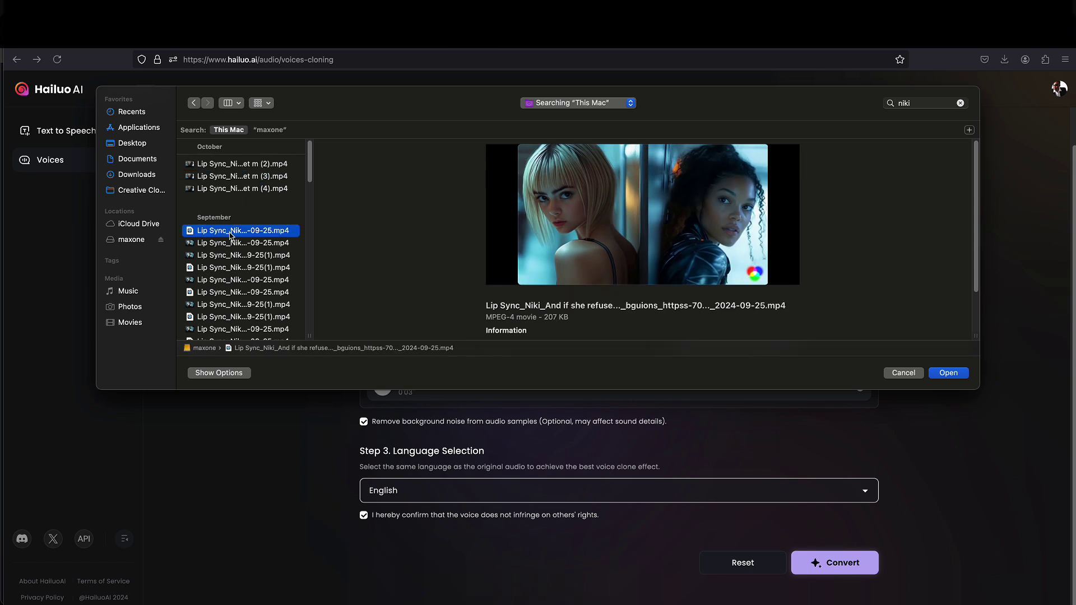
{"action": "left_click", "coordinate": [226, 246]}
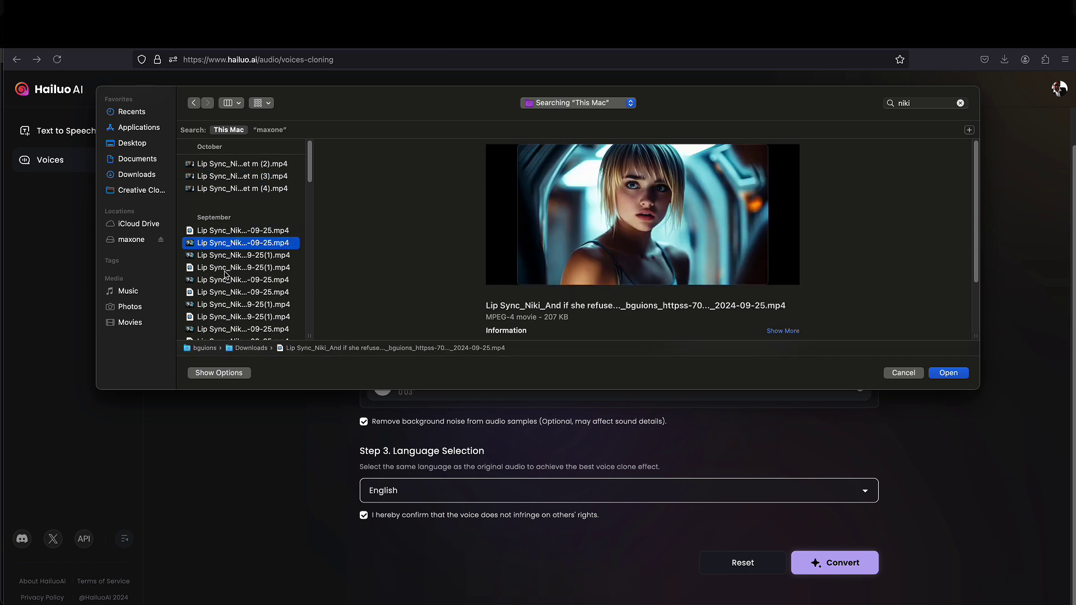
{"action": "left_click", "coordinate": [227, 269]}
{"action": "left_click", "coordinate": [223, 292]}
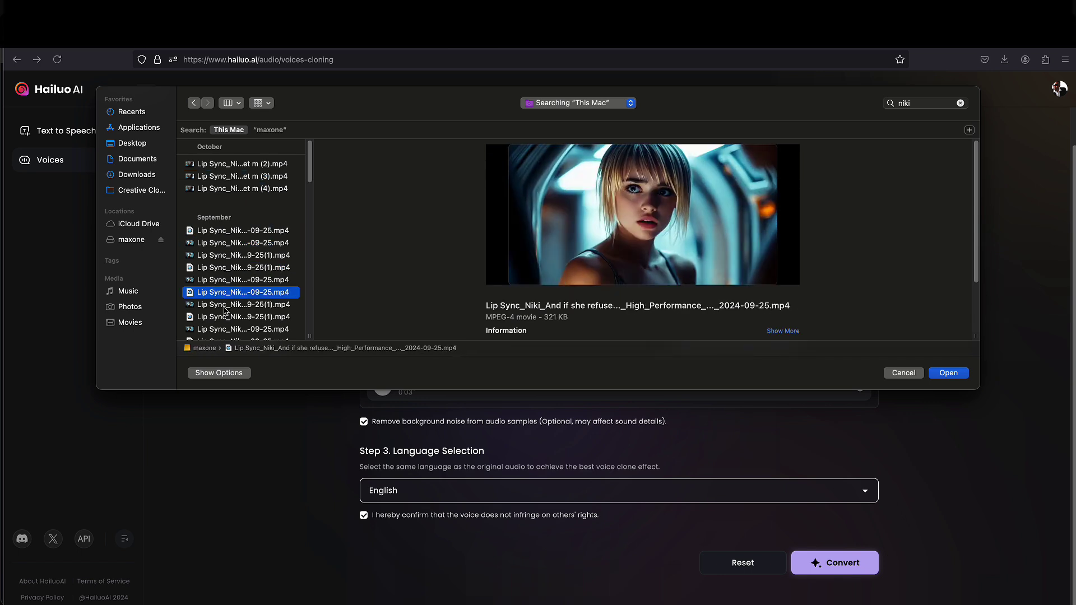
{"action": "left_click", "coordinate": [225, 307]}
Step: Pick the spaceship-window Lip Sync clip and upload it as the second sample
{"action": "scroll", "coordinate": [224, 306], "scroll_direction": "down", "scroll_amount": 2}
{"action": "left_click", "coordinate": [222, 273]}
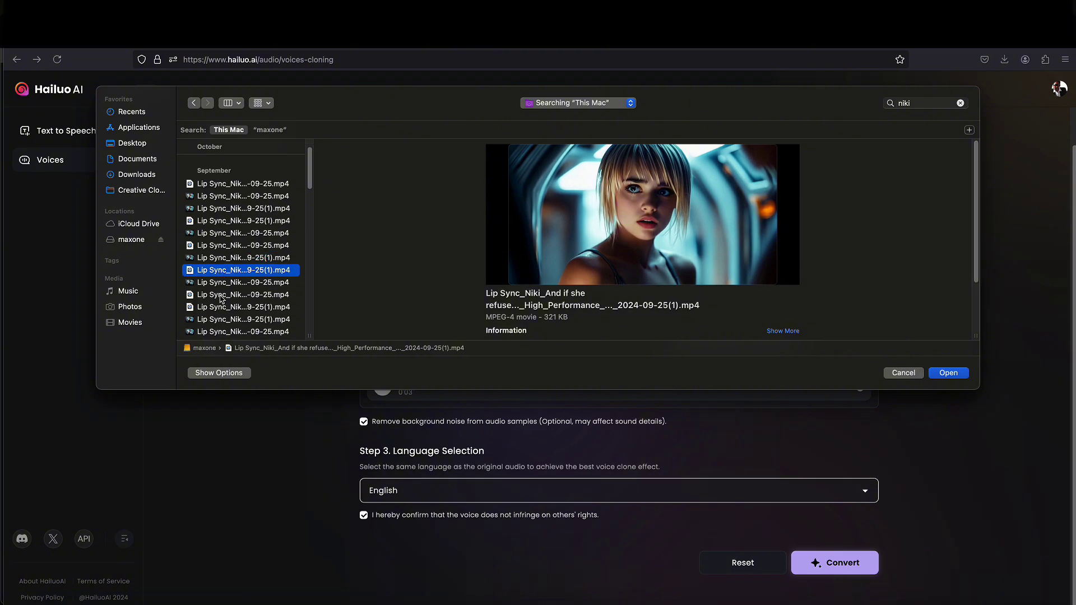
{"action": "left_click", "coordinate": [222, 296]}
{"action": "left_click", "coordinate": [224, 319]}
{"action": "scroll", "coordinate": [229, 314], "scroll_direction": "down", "scroll_amount": 5}
{"action": "left_click", "coordinate": [216, 262]}
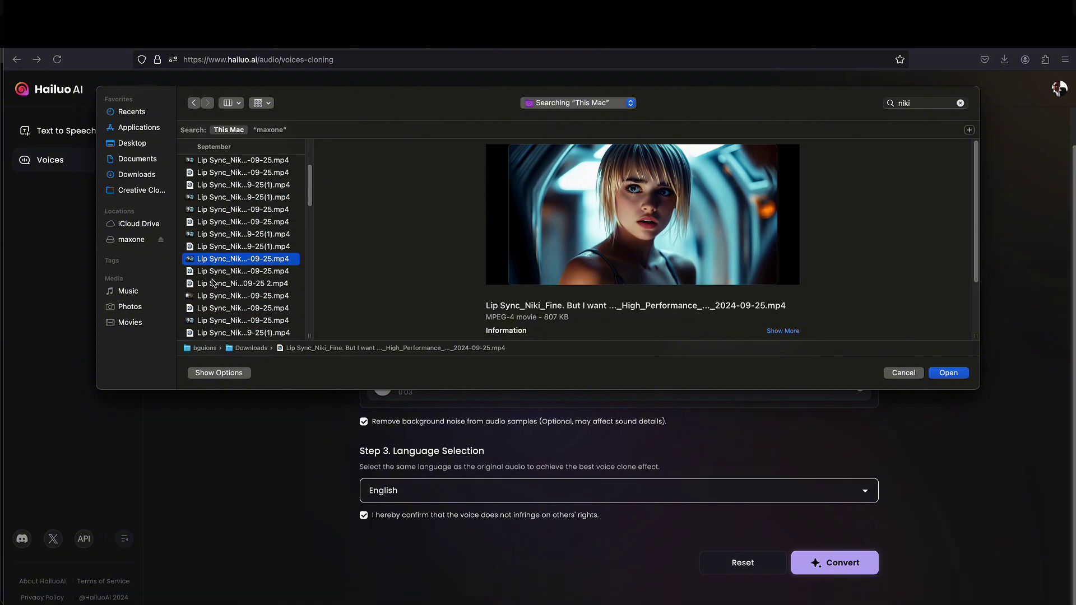
{"action": "left_click", "coordinate": [214, 283]}
{"action": "left_click", "coordinate": [643, 215]}
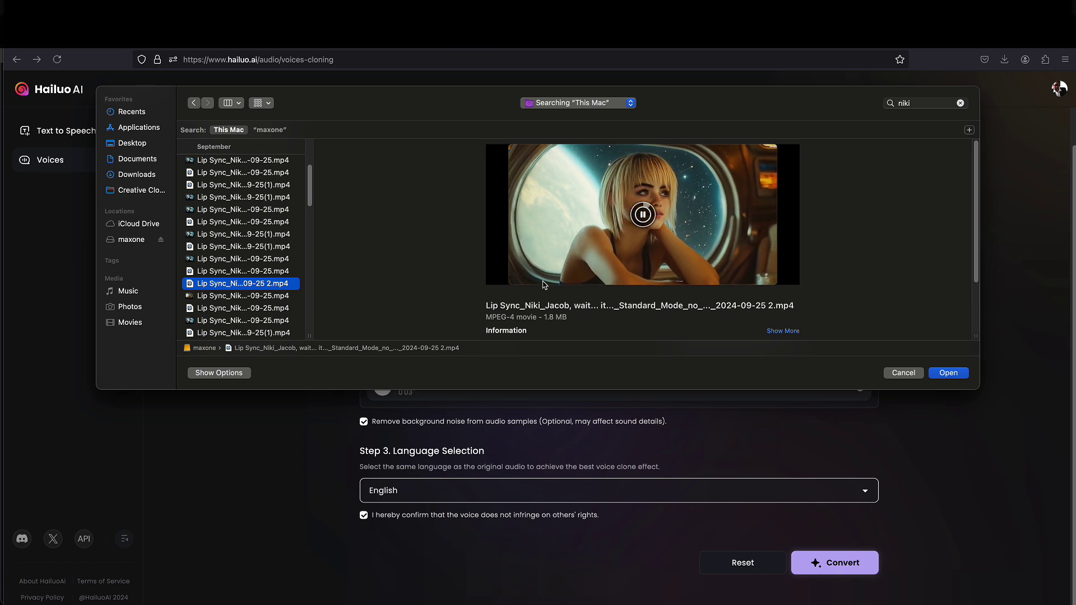
{"action": "left_click", "coordinate": [949, 373]}
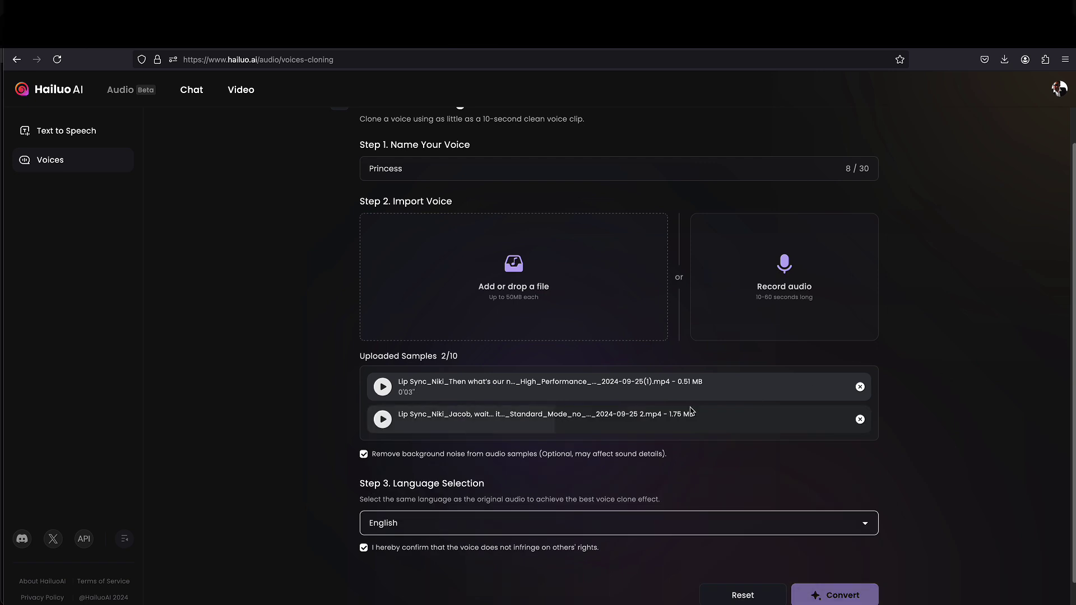
Step: Convert the two Lip Sync samples into the English 'Princess' voice clone
{"action": "scroll", "coordinate": [393, 521], "scroll_direction": "down", "scroll_amount": 1}
{"action": "left_click", "coordinate": [836, 567]}
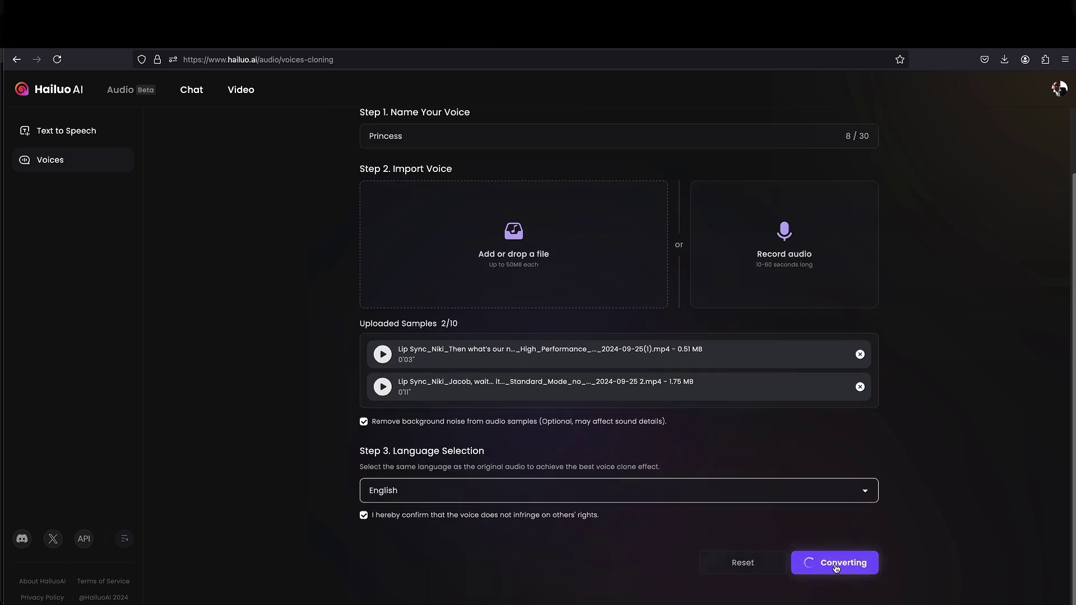
{"action": "left_click", "coordinate": [813, 486]}
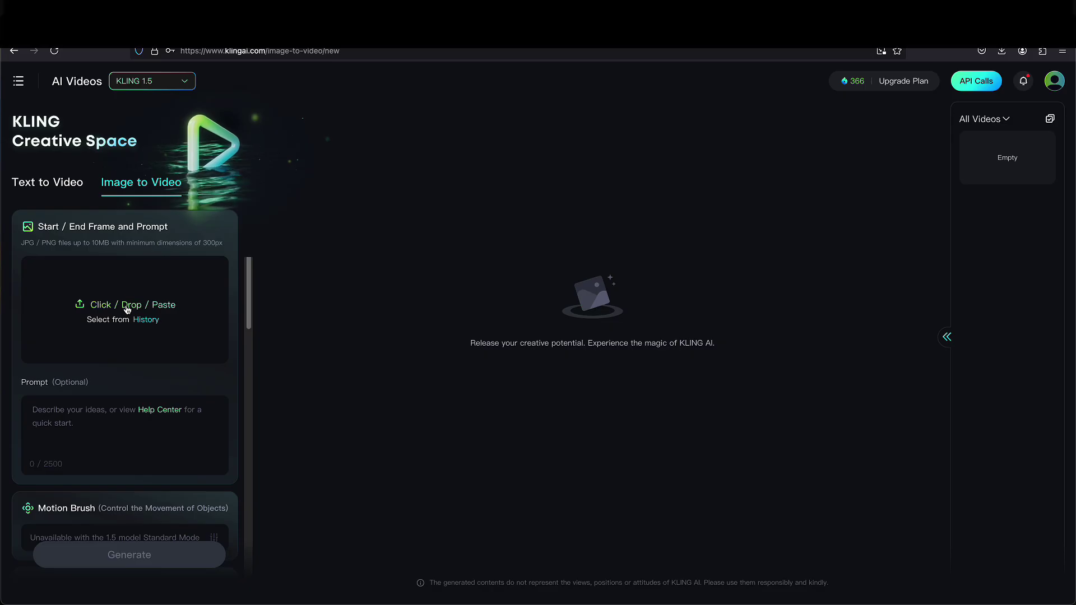
Step: Open the start-frame file picker on the Downloads folder
{"action": "left_click", "coordinate": [126, 308]}
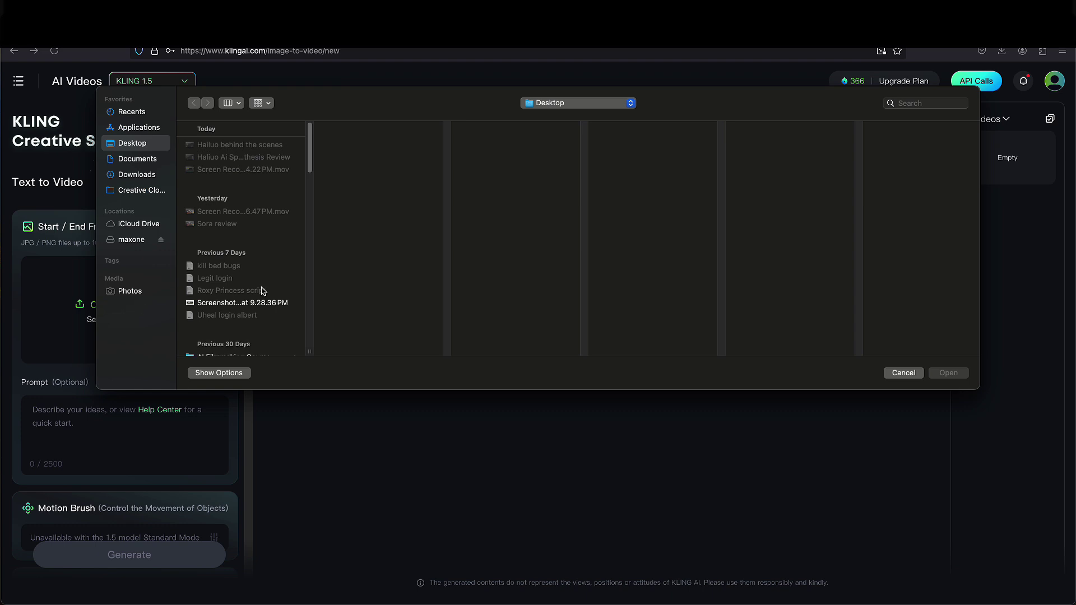
{"action": "scroll", "coordinate": [262, 292], "scroll_direction": "down", "scroll_amount": 5}
{"action": "scroll", "coordinate": [250, 279], "scroll_direction": "down", "scroll_amount": 4}
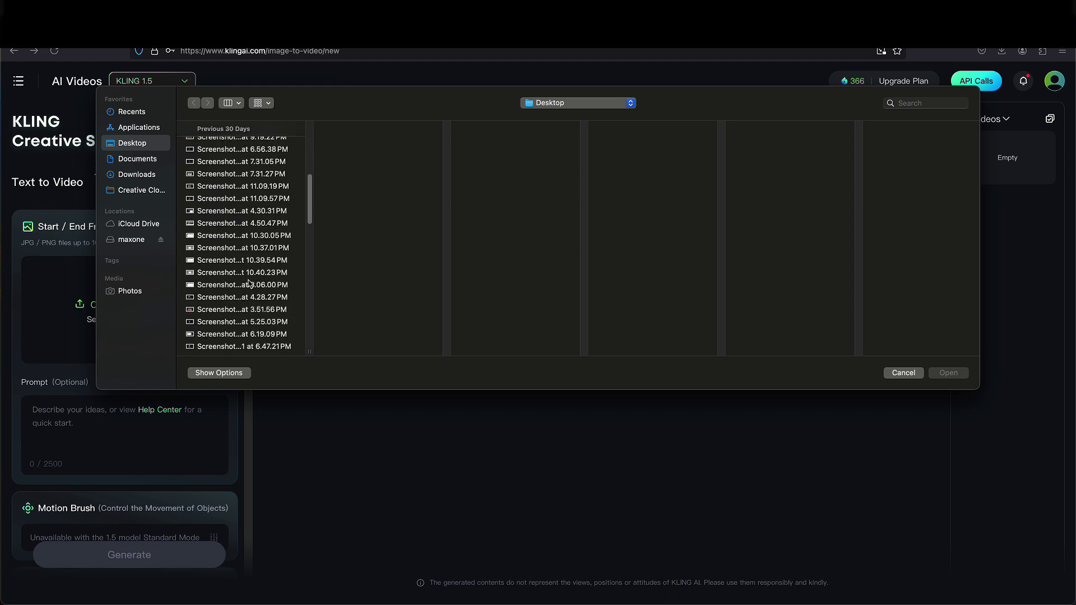
{"action": "left_click", "coordinate": [147, 178]}
Step: Browse the spaceship and starship images in Downloads
{"action": "scroll", "coordinate": [259, 284], "scroll_direction": "down", "scroll_amount": 5}
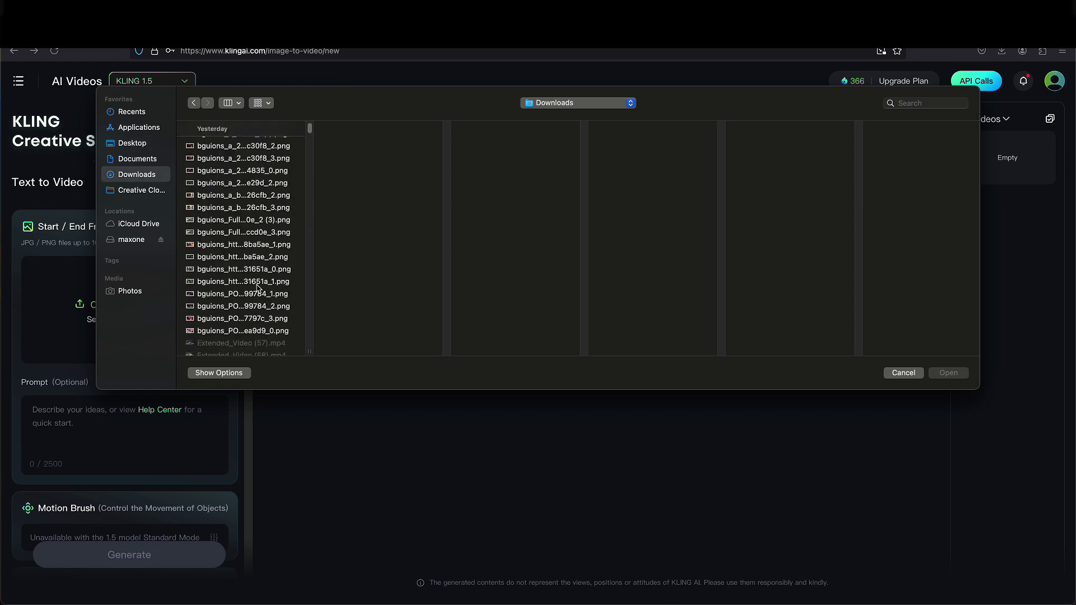
{"action": "left_click", "coordinate": [223, 158]}
{"action": "left_click", "coordinate": [219, 182]}
{"action": "left_click", "coordinate": [217, 220]}
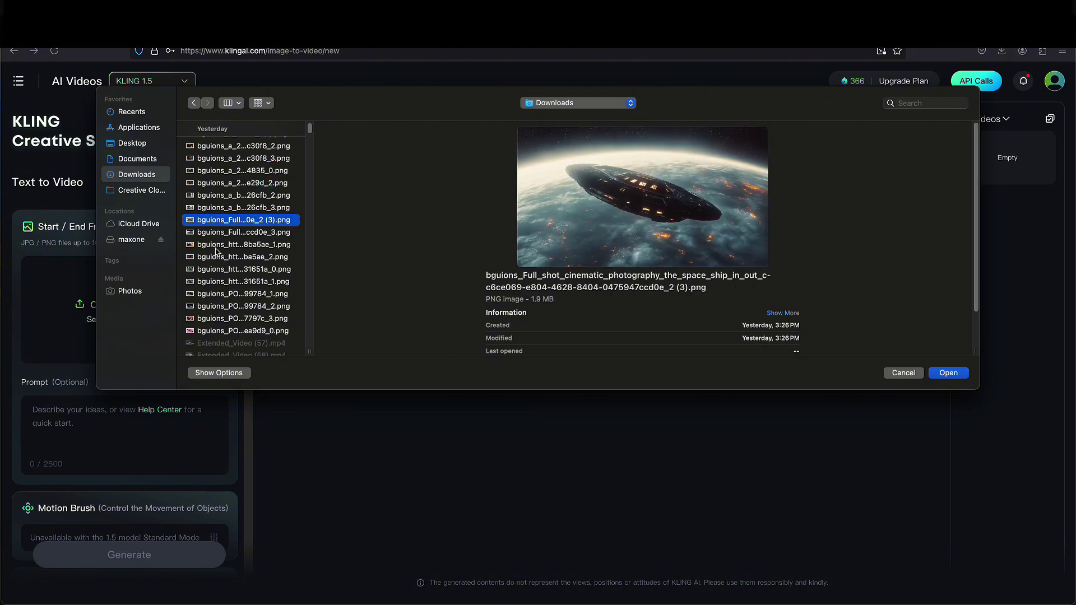
{"action": "left_click", "coordinate": [218, 232]}
{"action": "left_click", "coordinate": [218, 244]}
{"action": "left_click", "coordinate": [218, 256]}
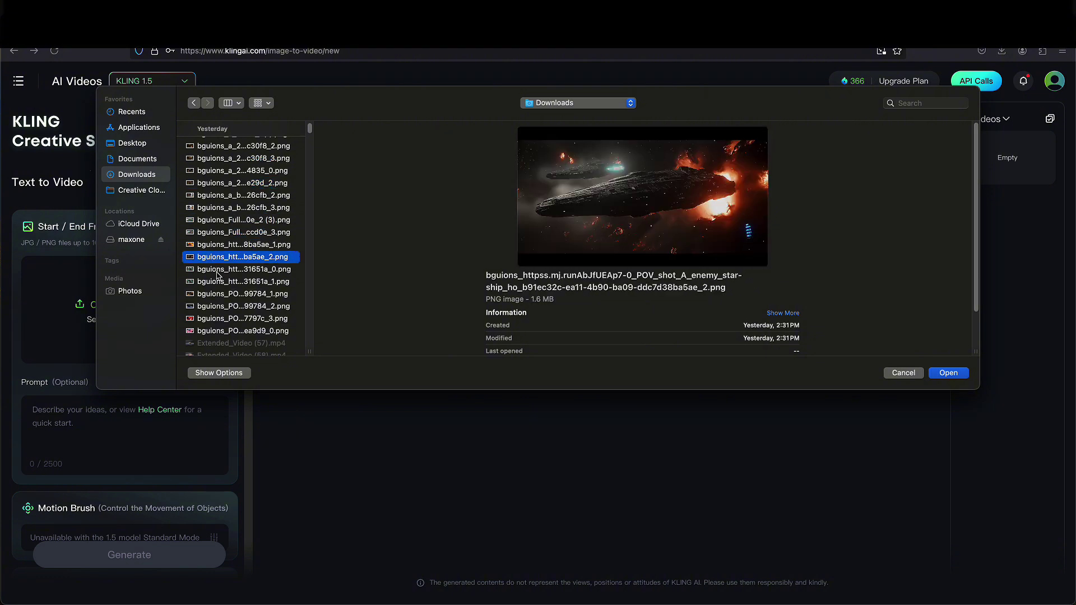
{"action": "left_click", "coordinate": [218, 270]}
{"action": "left_click", "coordinate": [222, 281]}
{"action": "left_click", "coordinate": [221, 294]}
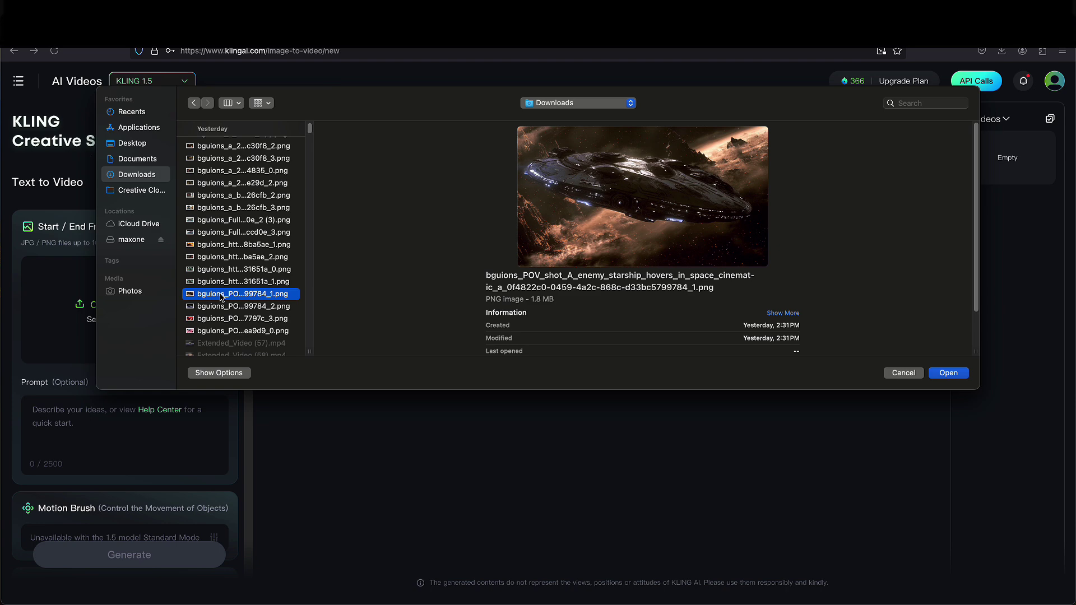
{"action": "left_click", "coordinate": [222, 306]}
{"action": "left_click", "coordinate": [224, 319]}
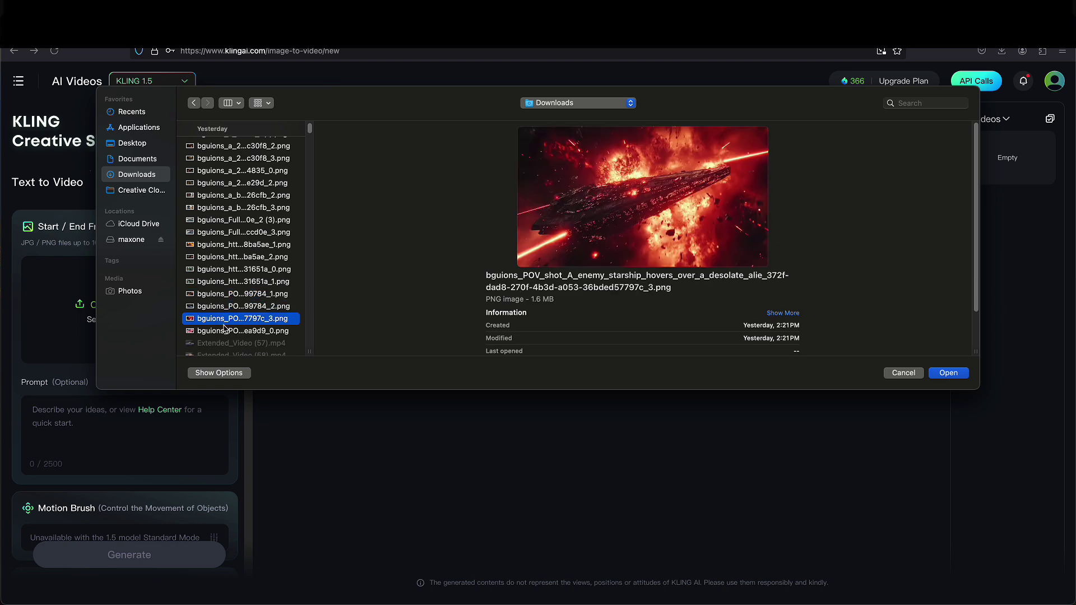
{"action": "left_click", "coordinate": [223, 330]}
Step: Select the woman-in-cockpit PNG and upload it as the start frame
{"action": "scroll", "coordinate": [238, 238], "scroll_direction": "up", "scroll_amount": 10}
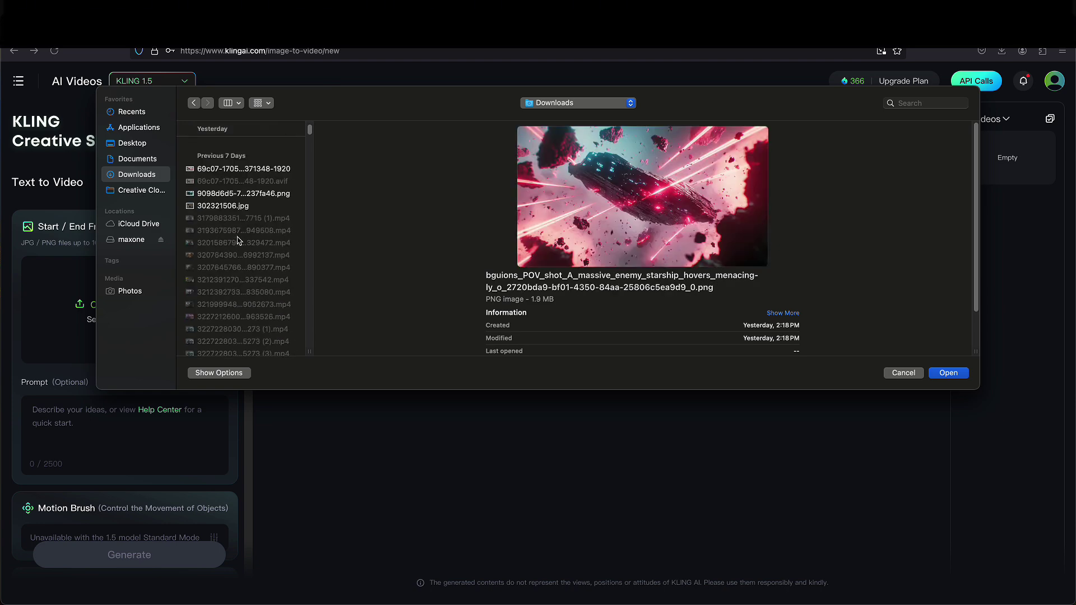
{"action": "scroll", "coordinate": [233, 273], "scroll_direction": "down", "scroll_amount": 1}
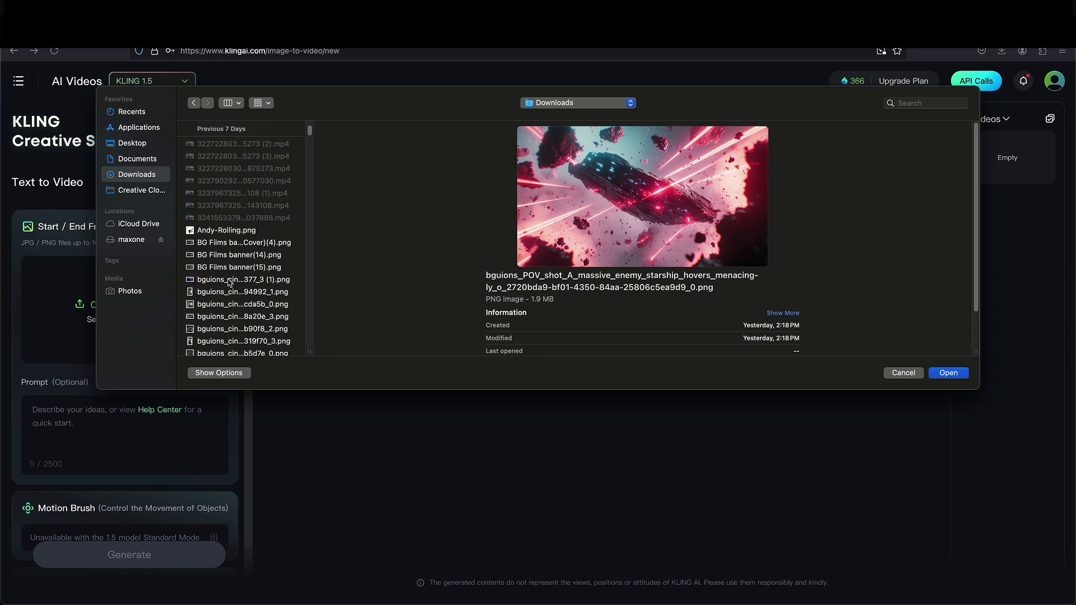
{"action": "left_click", "coordinate": [229, 281]}
{"action": "scroll", "coordinate": [232, 289], "scroll_direction": "down", "scroll_amount": 7}
{"action": "scroll", "coordinate": [230, 288], "scroll_direction": "down", "scroll_amount": 8}
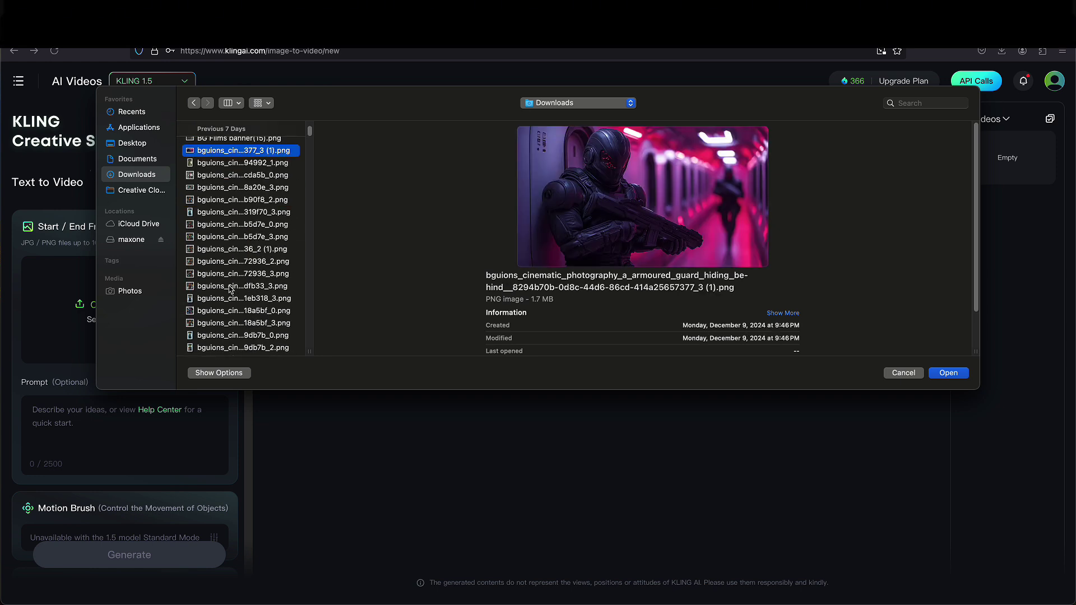
{"action": "scroll", "coordinate": [230, 331], "scroll_direction": "down", "scroll_amount": 2}
{"action": "left_click", "coordinate": [230, 336]}
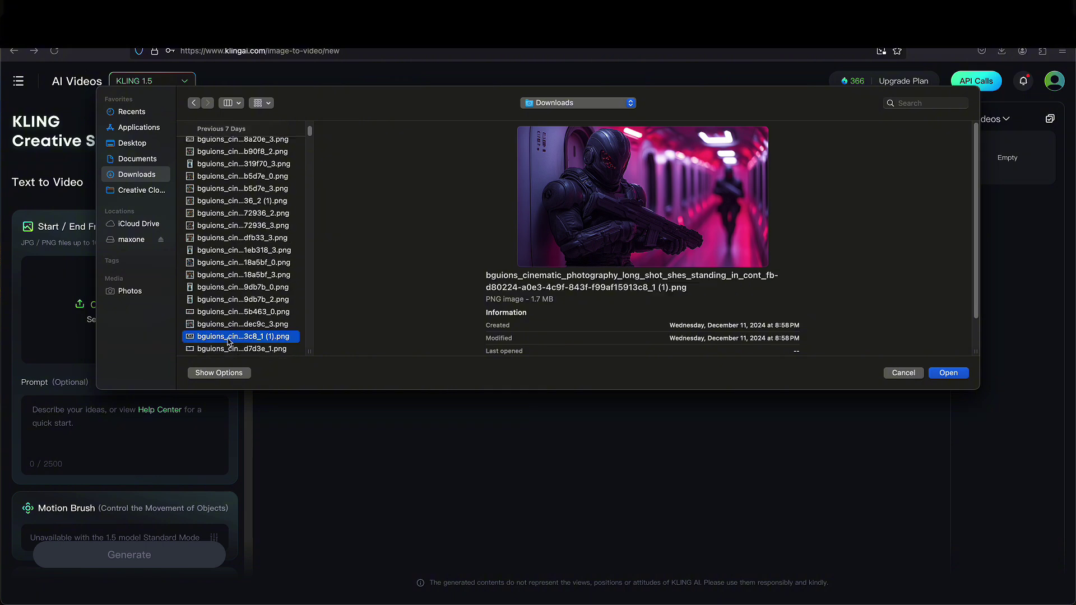
{"action": "left_click", "coordinate": [233, 338]}
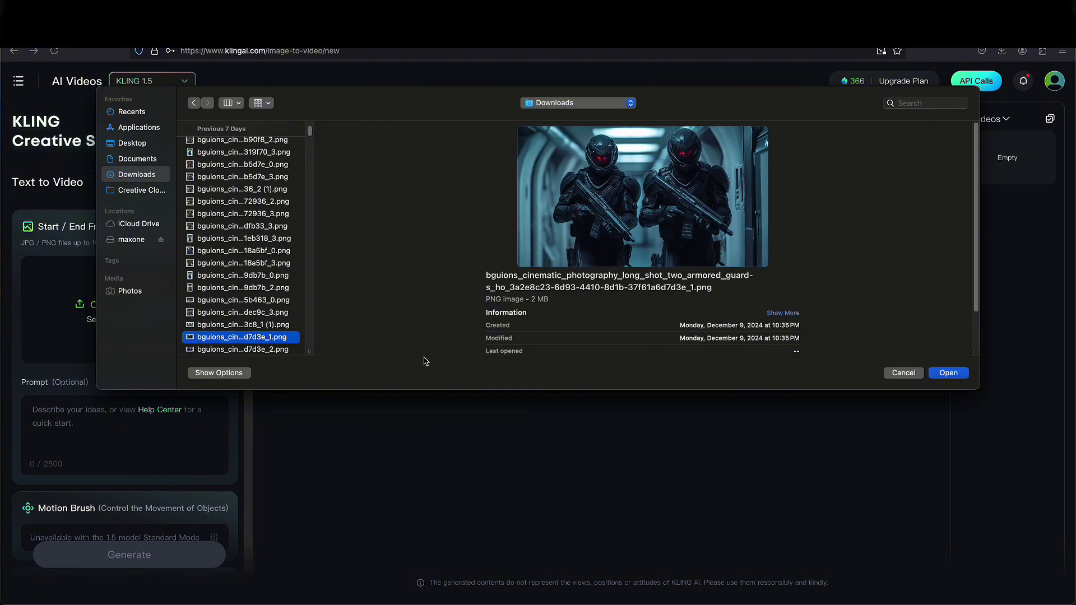
{"action": "left_click", "coordinate": [254, 326]}
{"action": "left_click", "coordinate": [951, 373]}
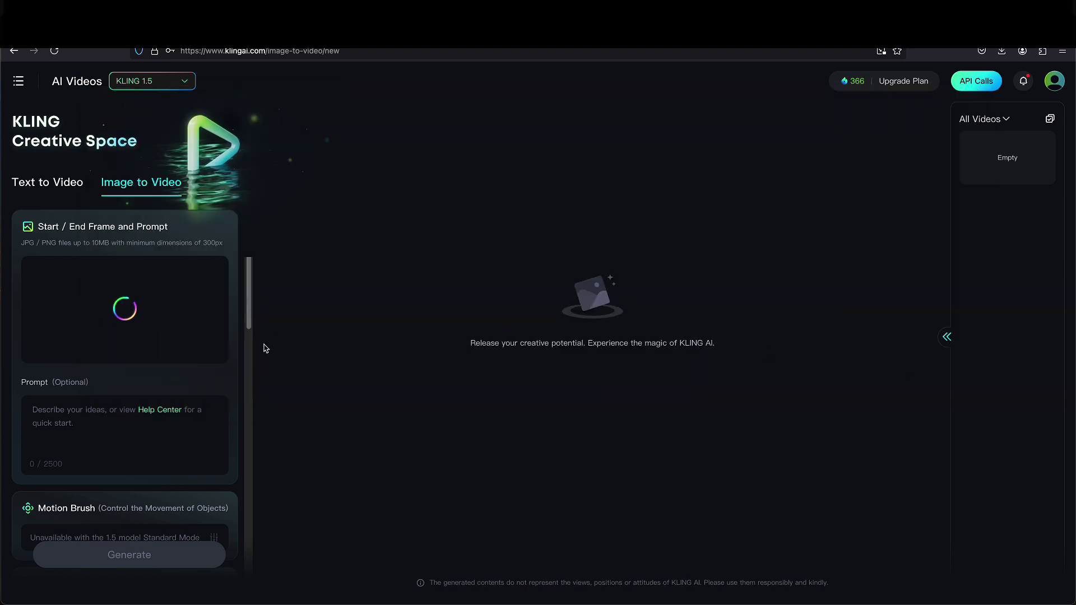
Step: Enter the prompt 'she looks sad looks like she's about to cry' and generate the 5-second clip
{"action": "left_click", "coordinate": [71, 414]}
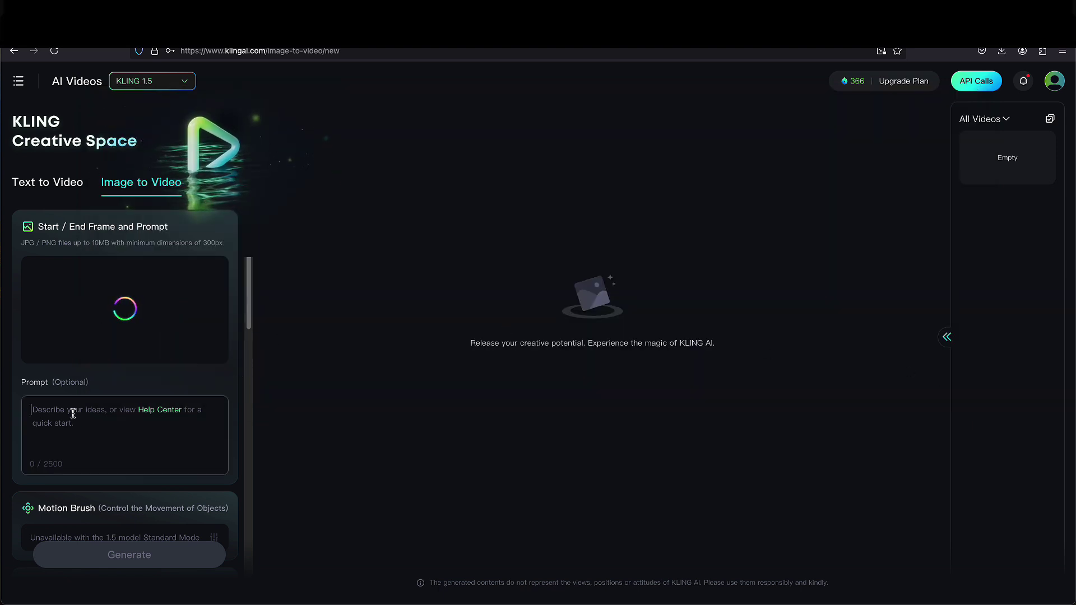
{"action": "type", "text": "she l"}
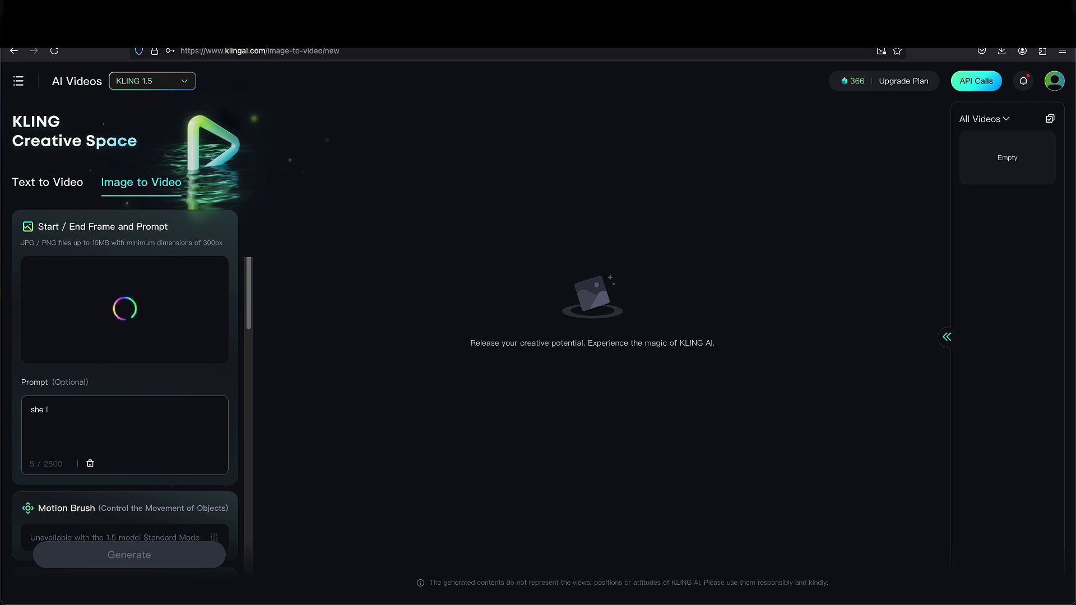
{"action": "type", "text": "ooks sad"}
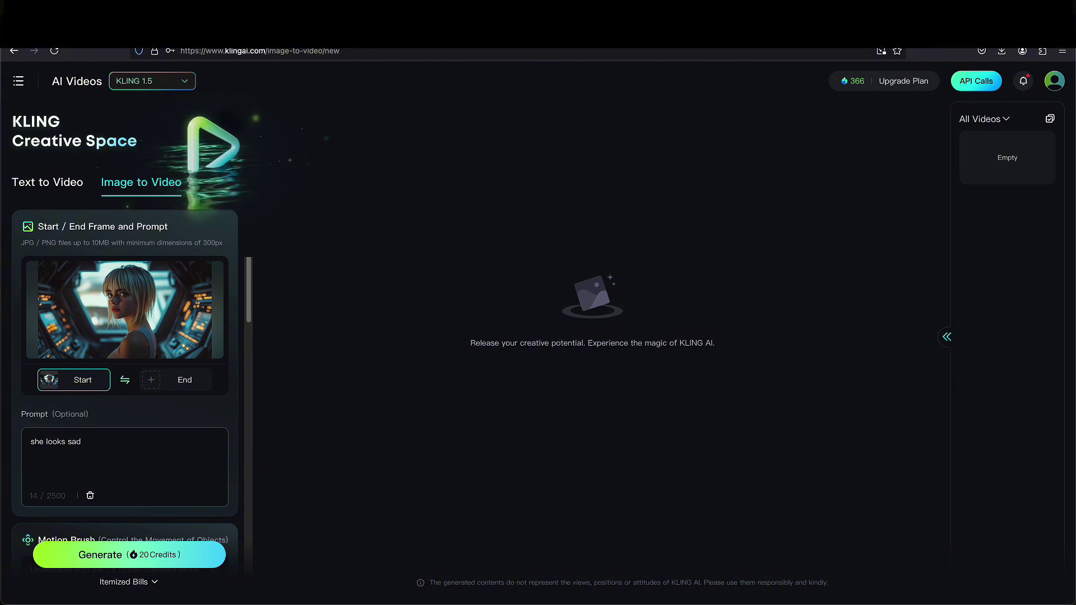
{"action": "type", "text": "looks like she's about to cry"}
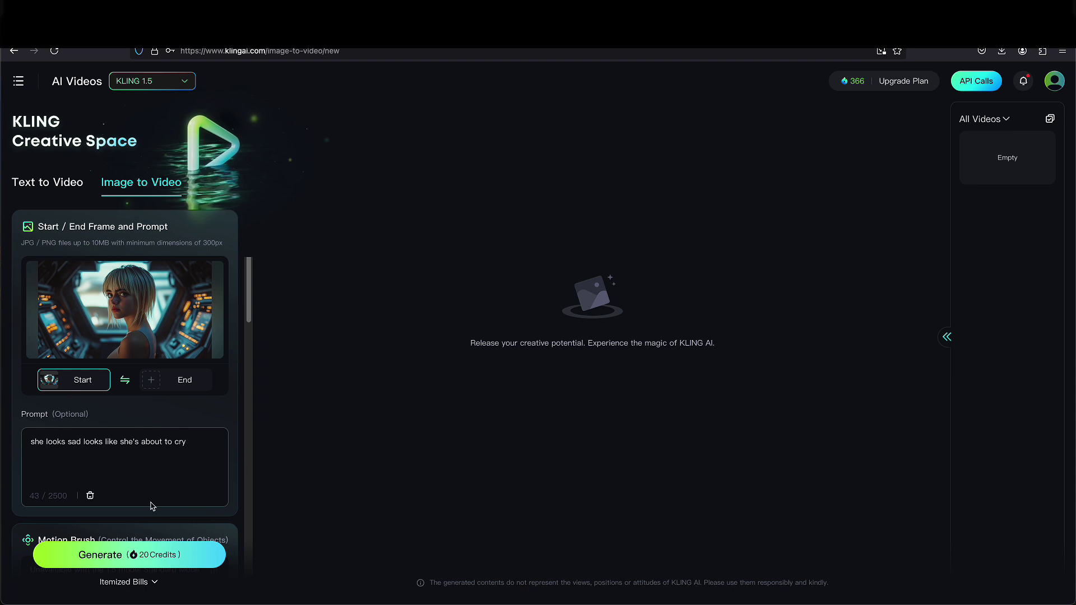
{"action": "scroll", "coordinate": [152, 506], "scroll_direction": "down", "scroll_amount": 1}
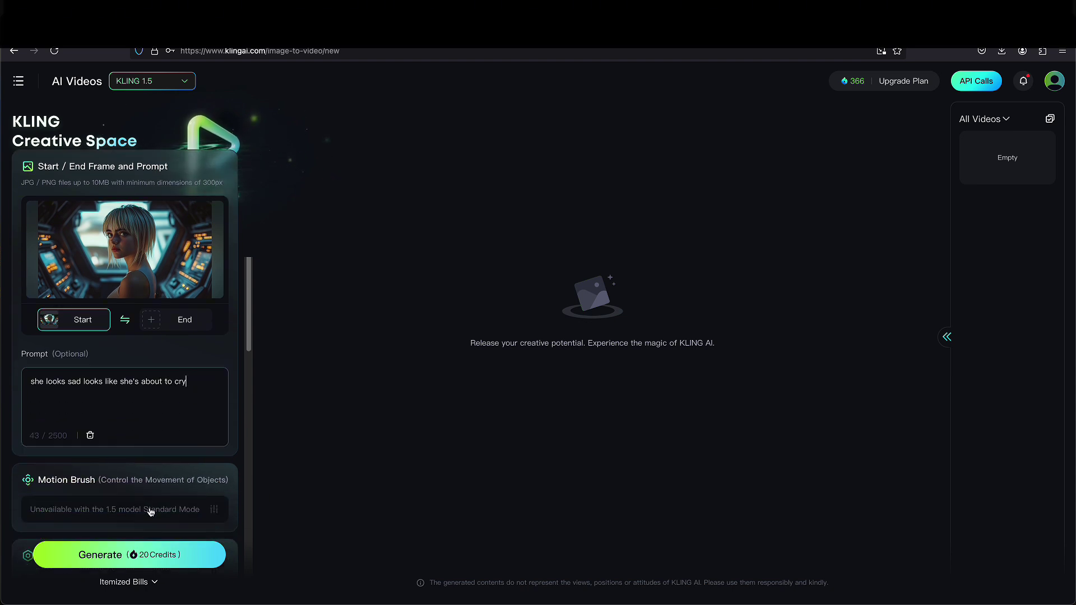
{"action": "scroll", "coordinate": [173, 482], "scroll_direction": "down", "scroll_amount": 8}
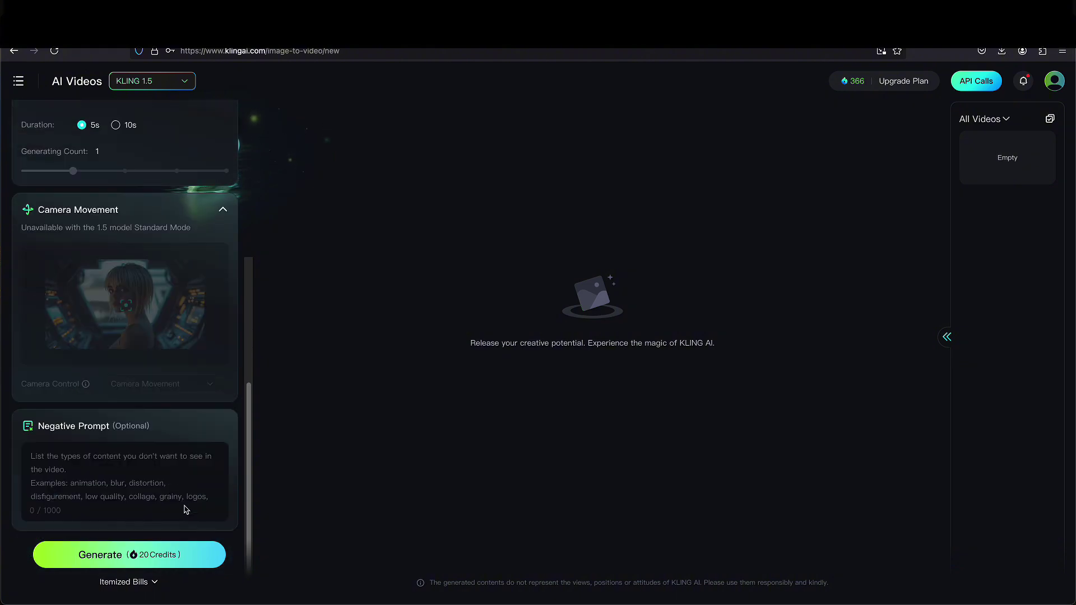
{"action": "scroll", "coordinate": [185, 498], "scroll_direction": "up", "scroll_amount": 3}
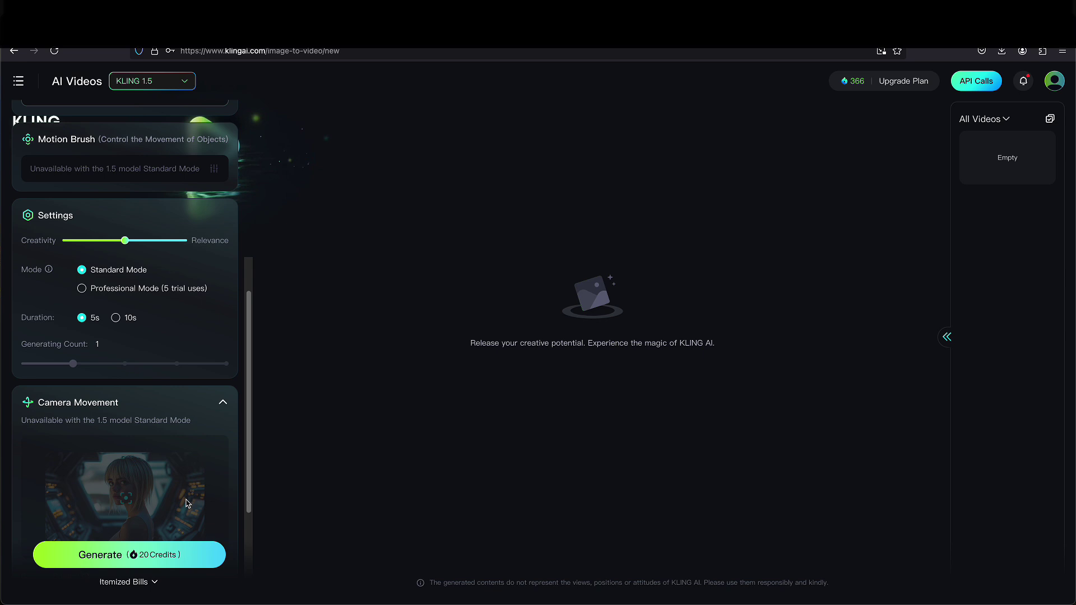
{"action": "left_click", "coordinate": [166, 556]}
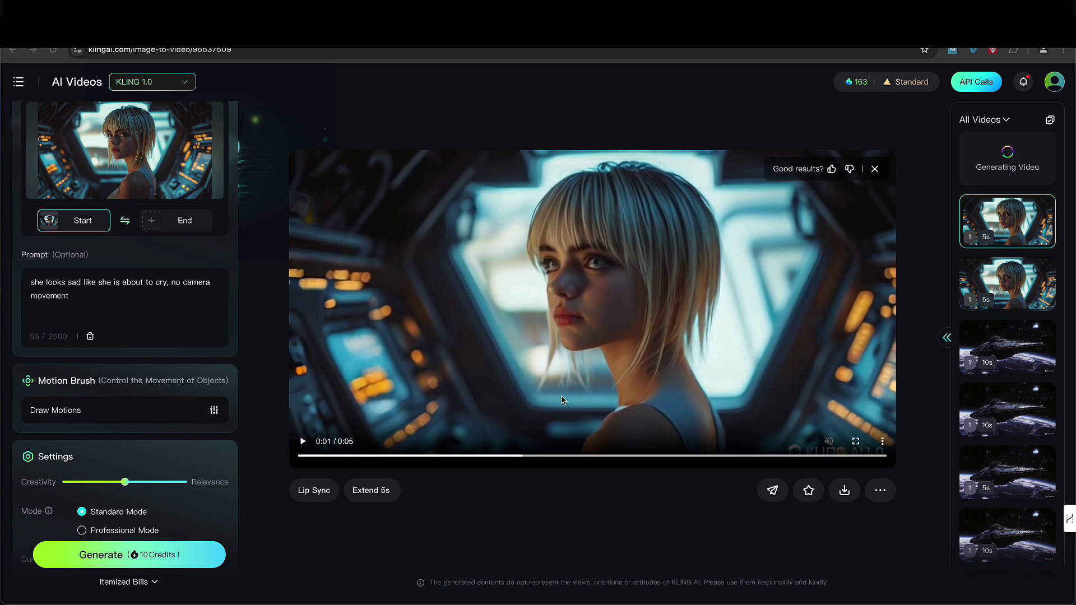
Step: Play the generated cockpit clip, then open Lip Sync for it
{"action": "left_click", "coordinate": [301, 444]}
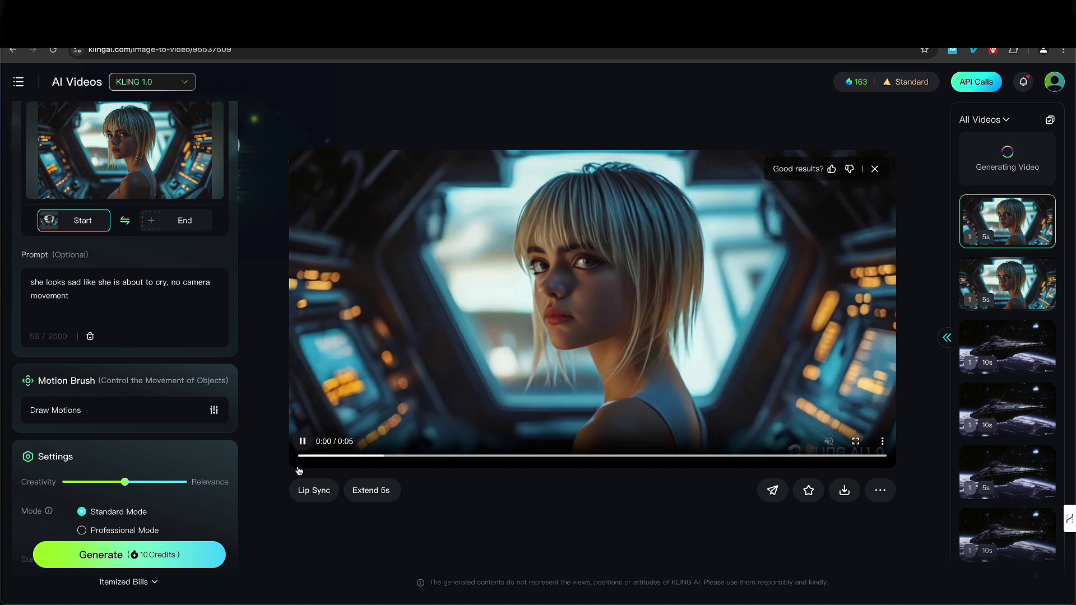
{"action": "left_click", "coordinate": [313, 491]}
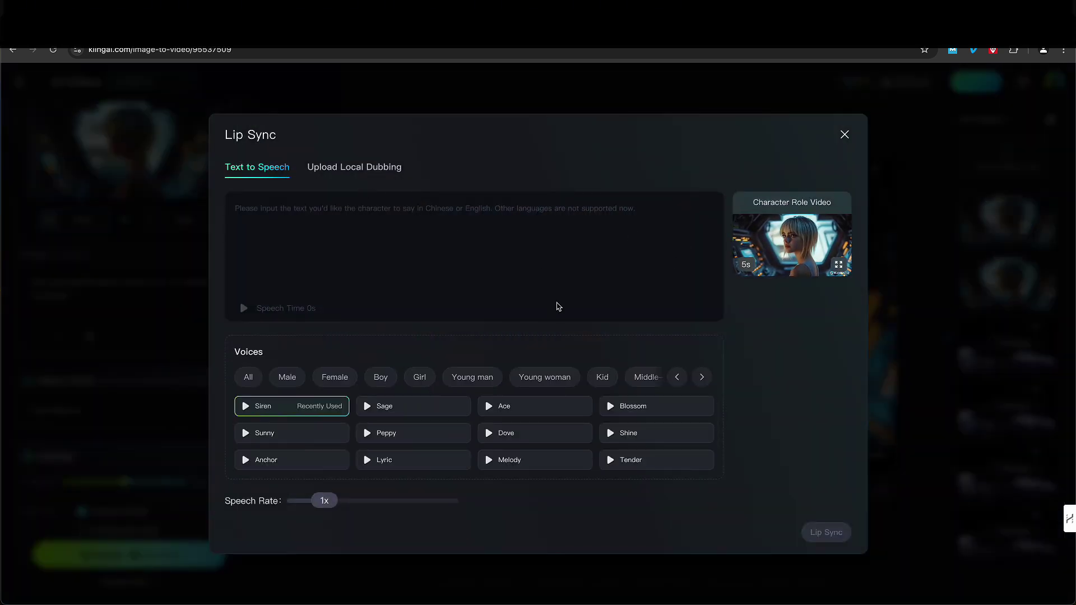
Step: Switch Lip Sync to uploading audio, search files for 'niki', and play the first voice clip
{"action": "left_click", "coordinate": [351, 177]}
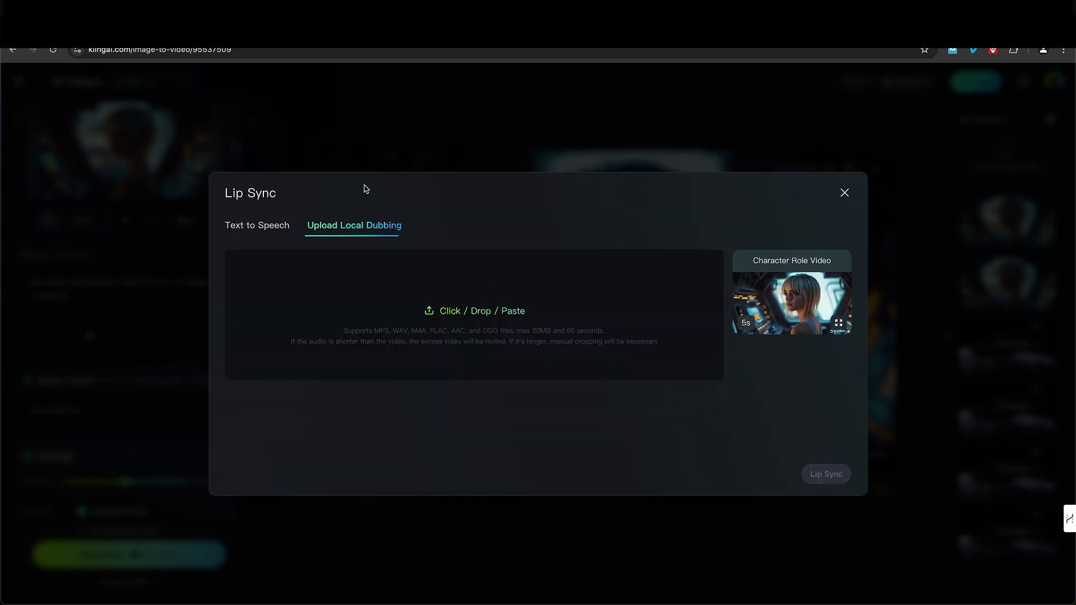
{"action": "left_click", "coordinate": [486, 316]}
{"action": "left_click", "coordinate": [905, 121]}
{"action": "type", "text": "niki"}
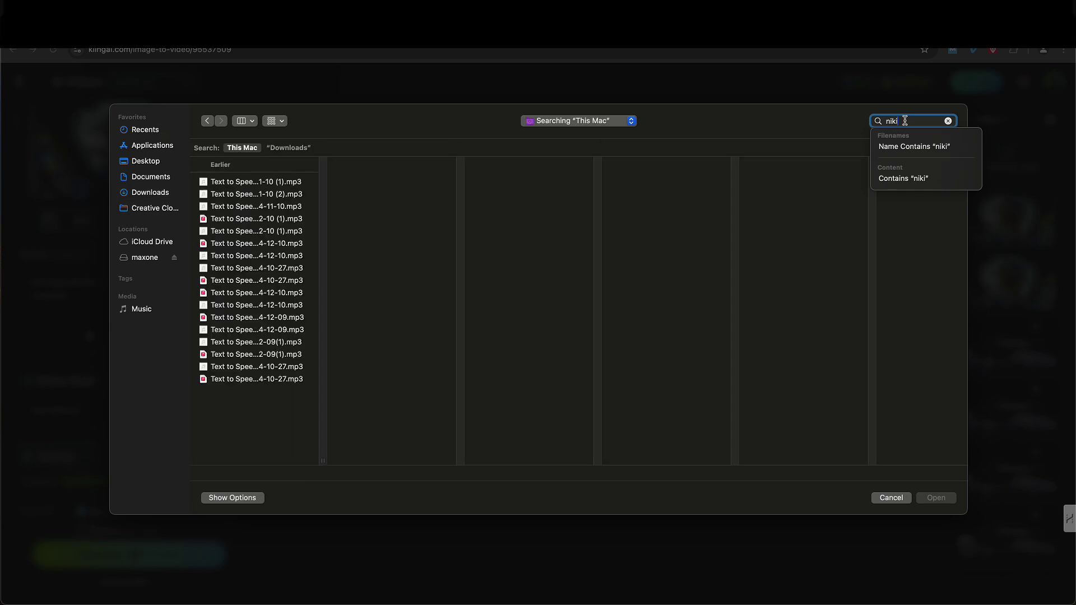
{"action": "left_click", "coordinate": [227, 183]}
{"action": "left_click", "coordinate": [640, 260]}
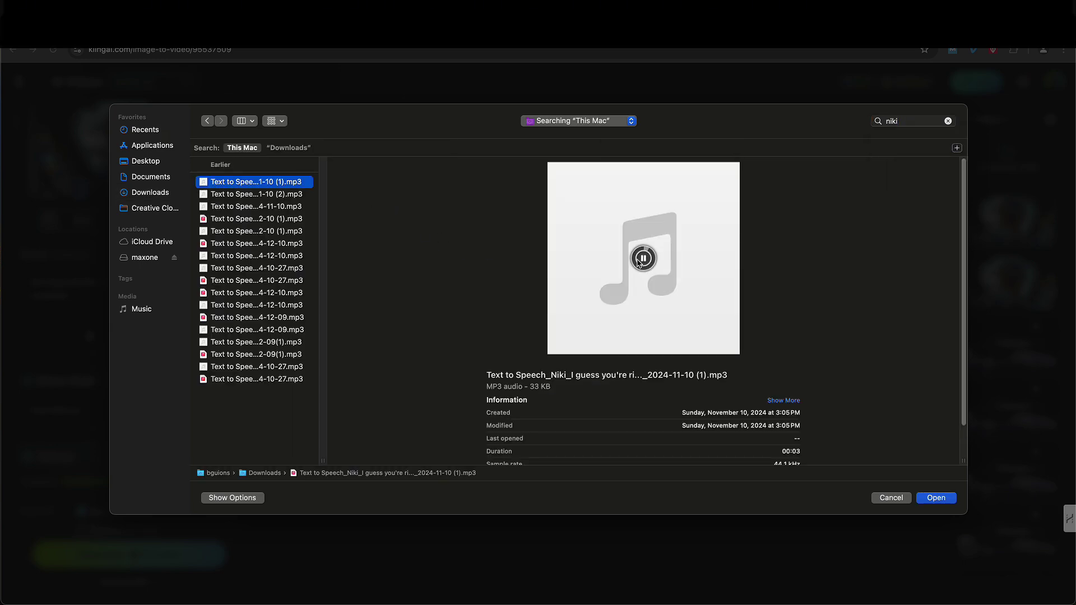
Step: Audition more Text to Speech_Niki MP3s, including the 44-second file and its Downloads copy
{"action": "left_click", "coordinate": [213, 196]}
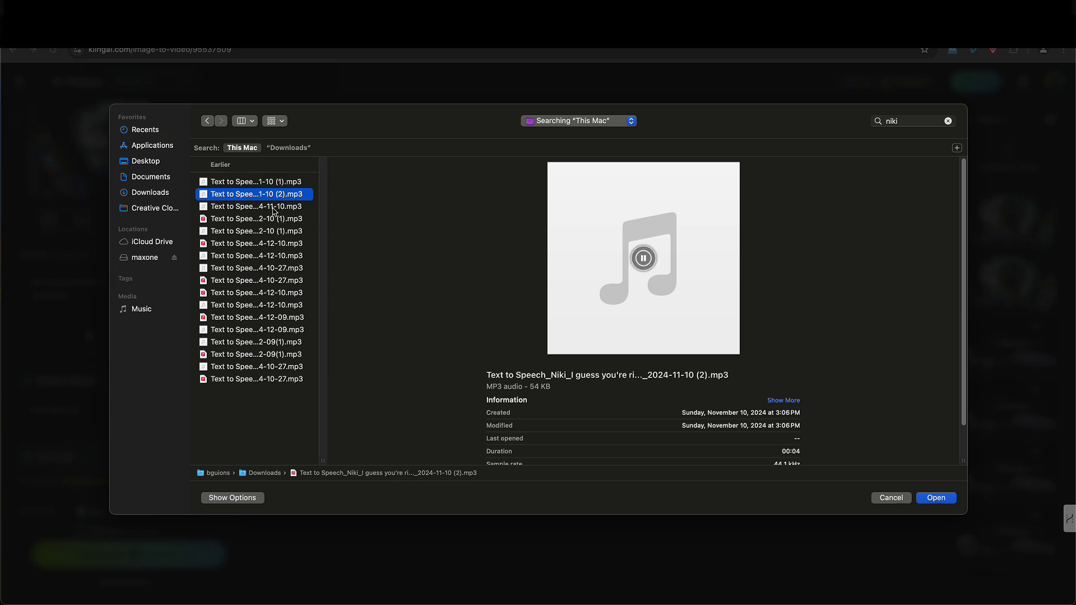
{"action": "left_click", "coordinate": [204, 211]}
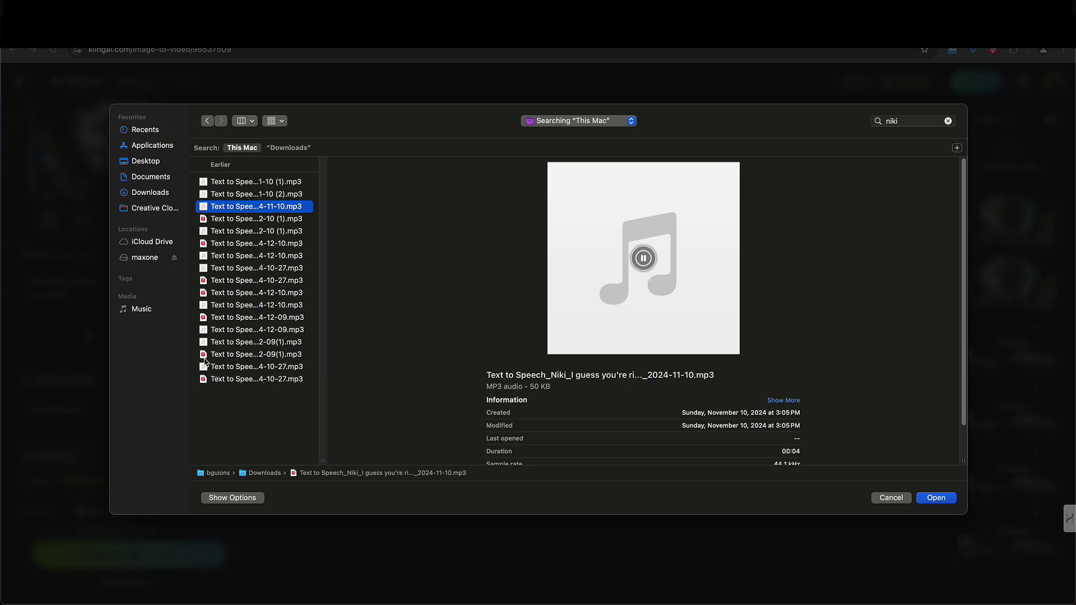
{"action": "left_click", "coordinate": [207, 381]}
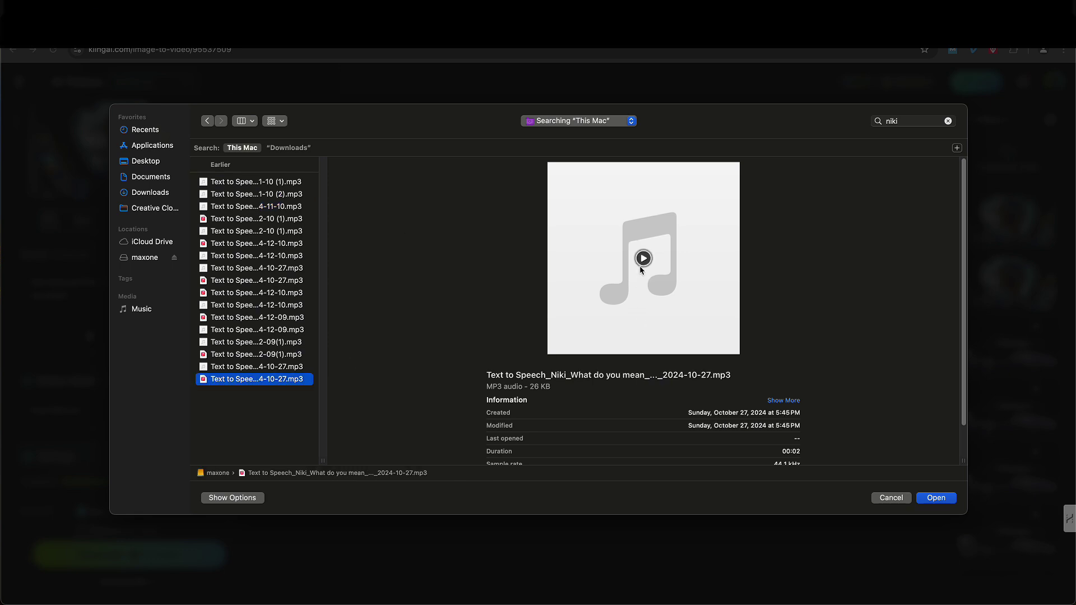
{"action": "left_click", "coordinate": [203, 355]}
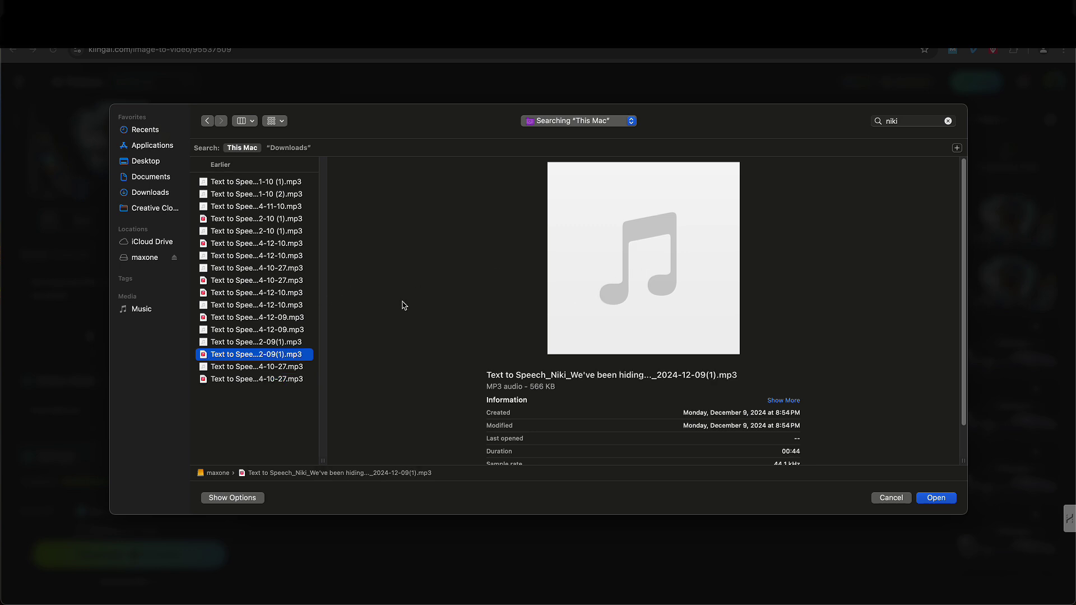
{"action": "mouse_move", "coordinate": [689, 252]}
{"action": "left_click", "coordinate": [643, 259]}
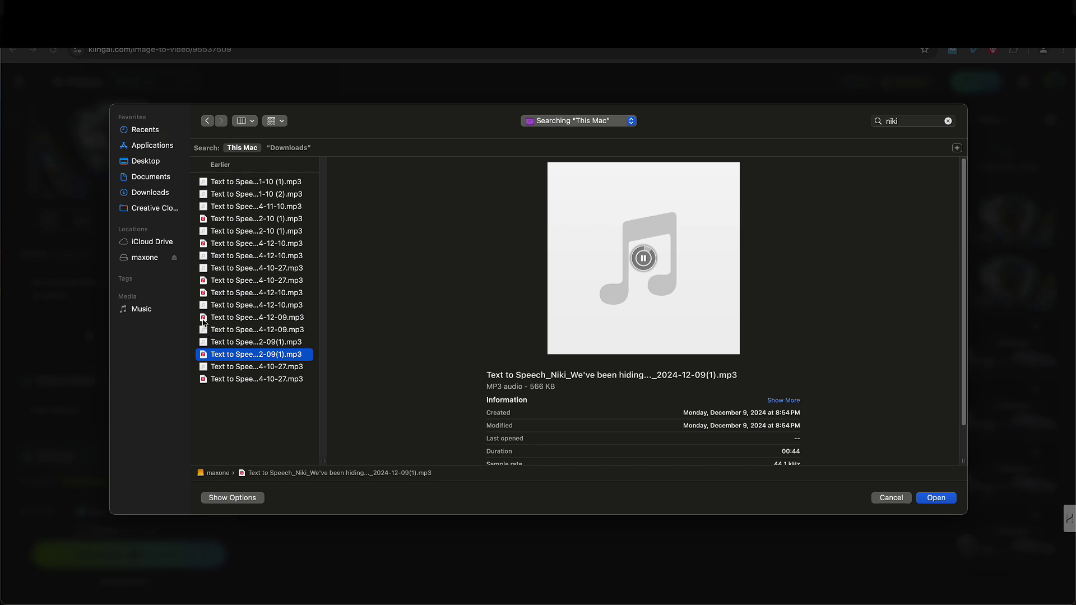
{"action": "left_click", "coordinate": [206, 342]}
{"action": "left_click", "coordinate": [645, 261]}
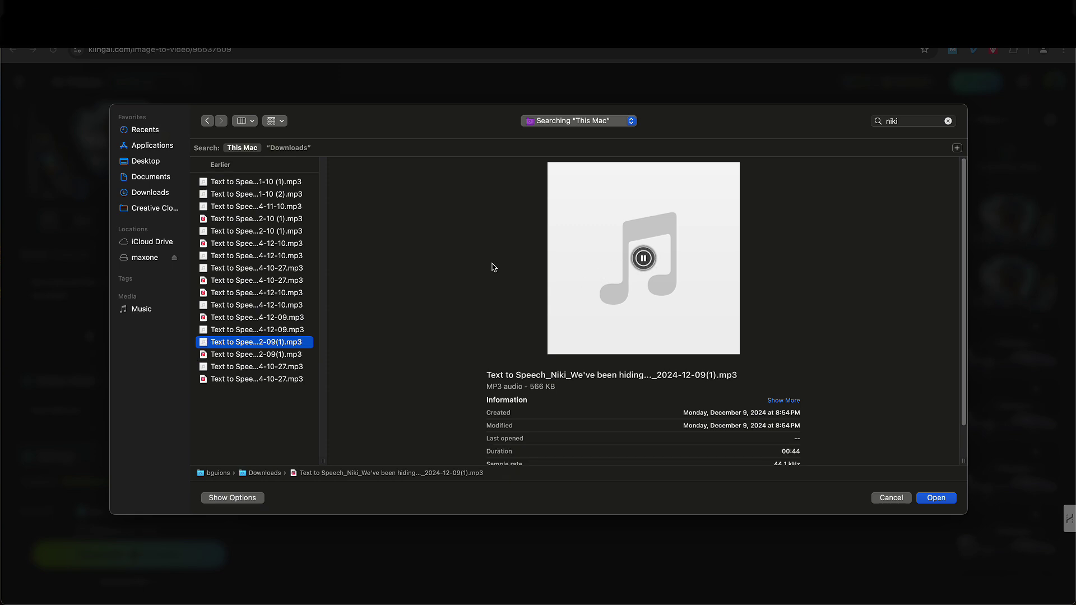
Step: Preview the 12-09, 12-10 and 10-27 text-to-speech clips, then switch to Downloads
{"action": "left_click", "coordinate": [204, 331]}
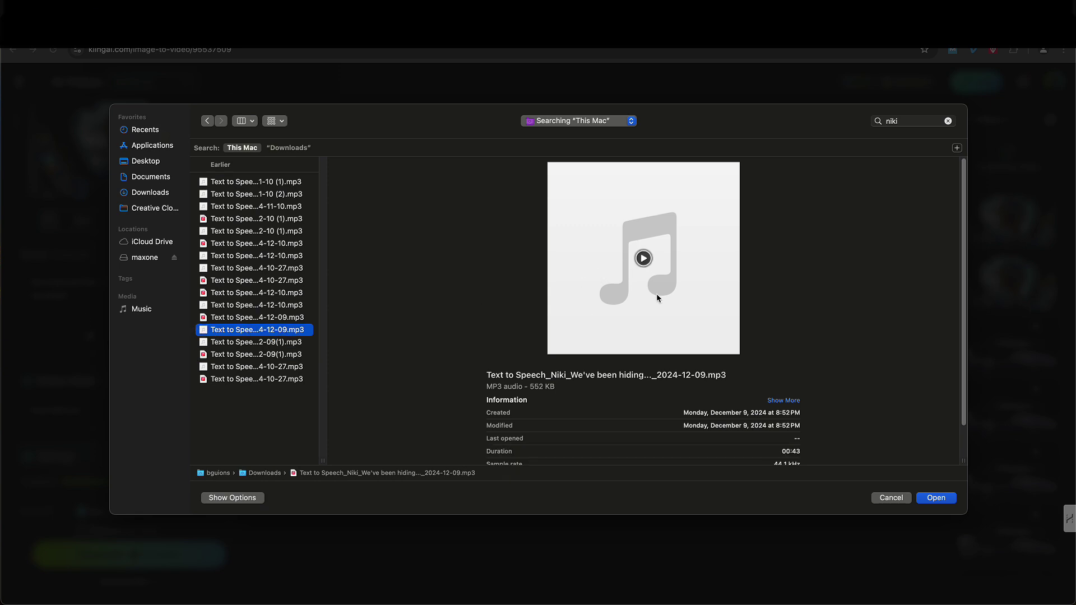
{"action": "left_click", "coordinate": [645, 259]}
{"action": "left_click", "coordinate": [203, 318]}
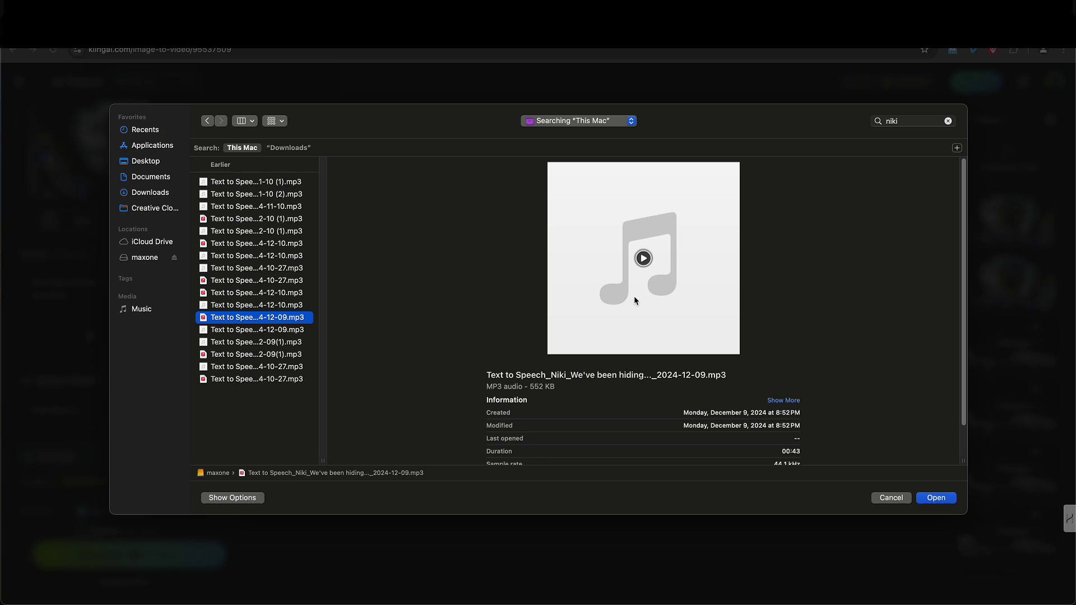
{"action": "left_click", "coordinate": [219, 305]}
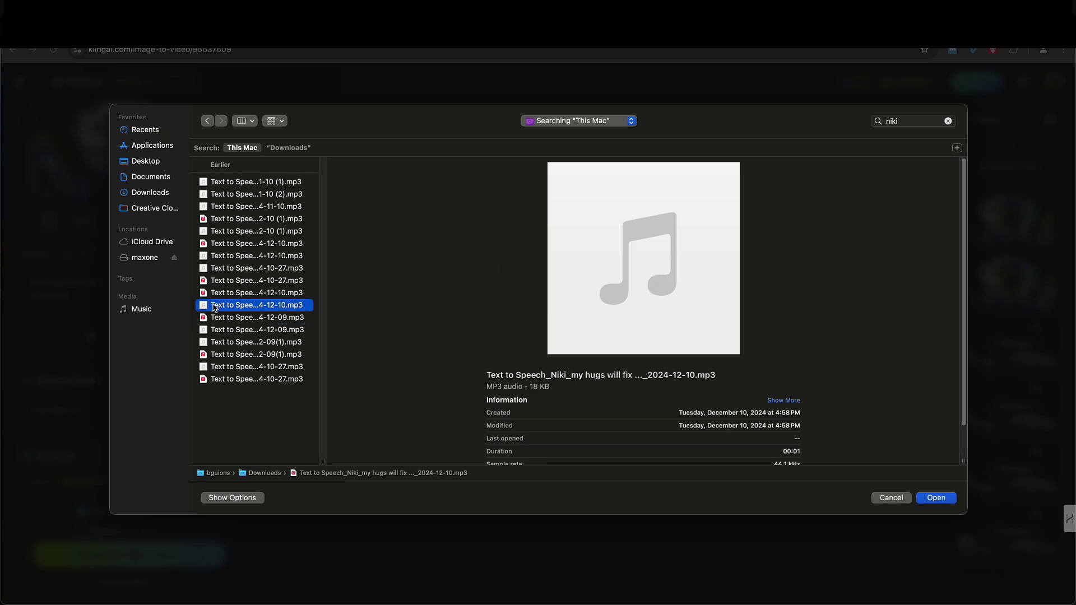
{"action": "left_click", "coordinate": [643, 258]}
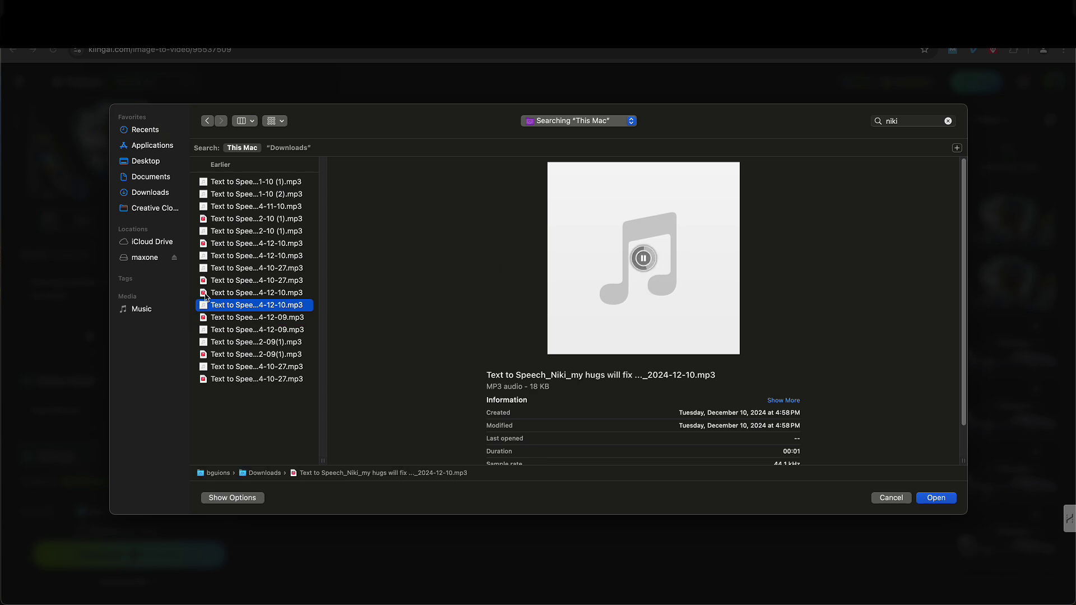
{"action": "key", "text": "Up"}
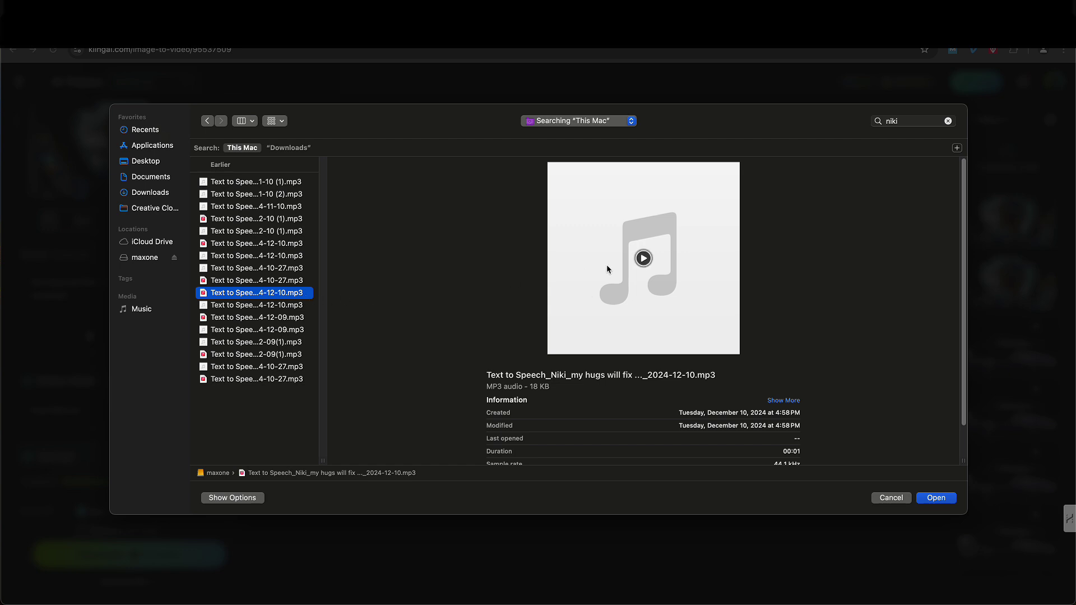
{"action": "left_click", "coordinate": [222, 282]}
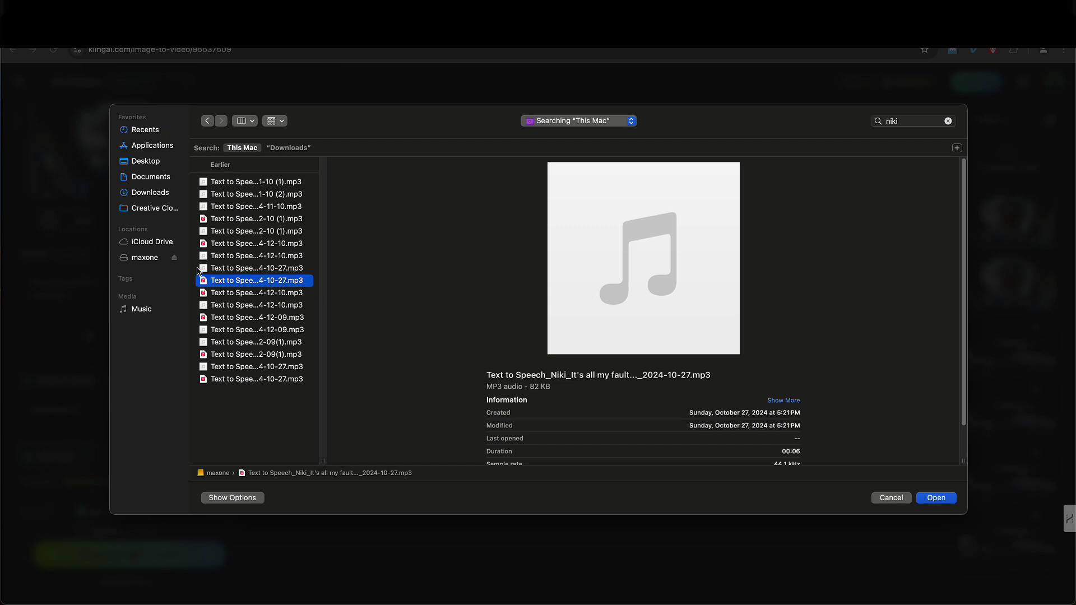
{"action": "left_click", "coordinate": [643, 259]}
{"action": "left_click", "coordinate": [149, 196]}
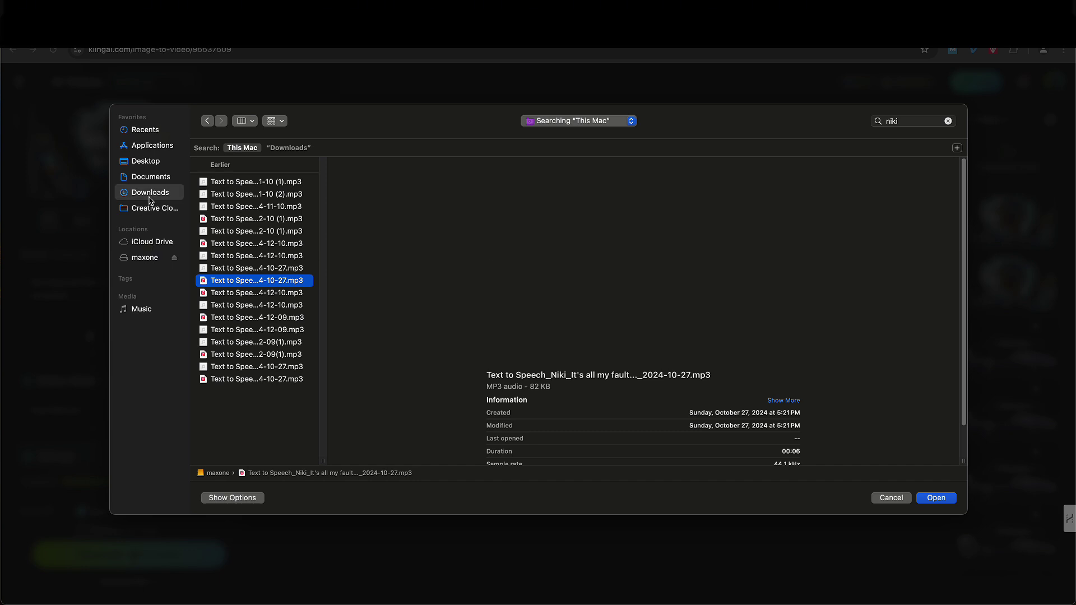
Step: Select the newest 11-second MP3 in Downloads, preview it, and upload it as lip-sync audio
{"action": "left_click", "coordinate": [251, 166]}
{"action": "mouse_move", "coordinate": [615, 230]}
{"action": "left_click", "coordinate": [644, 240]}
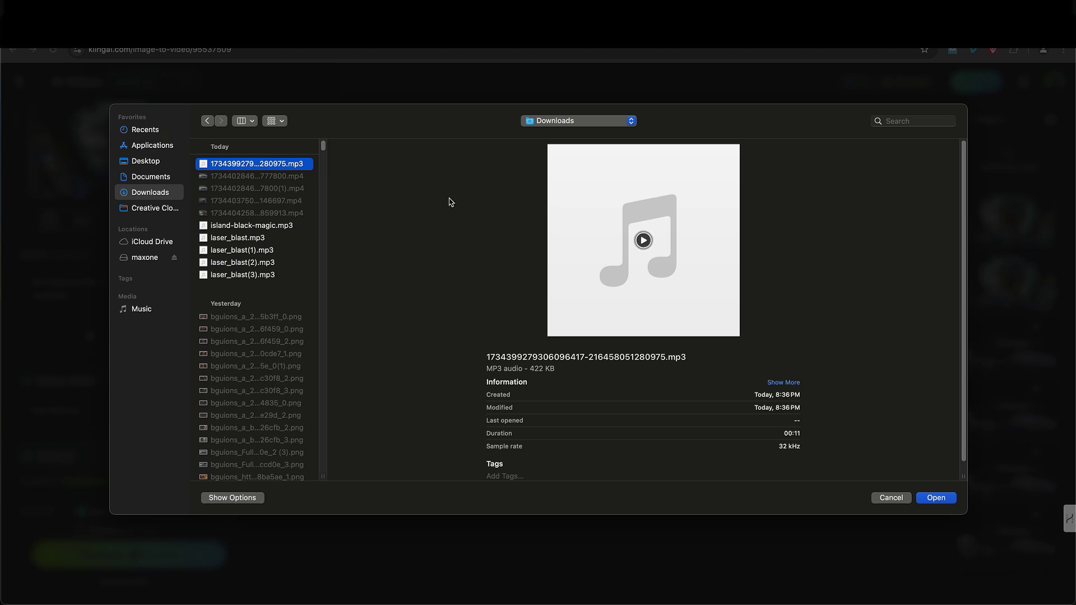
{"action": "left_click", "coordinate": [213, 241]}
{"action": "left_click", "coordinate": [213, 164]}
{"action": "left_click", "coordinate": [643, 241]}
{"action": "left_click", "coordinate": [936, 498]}
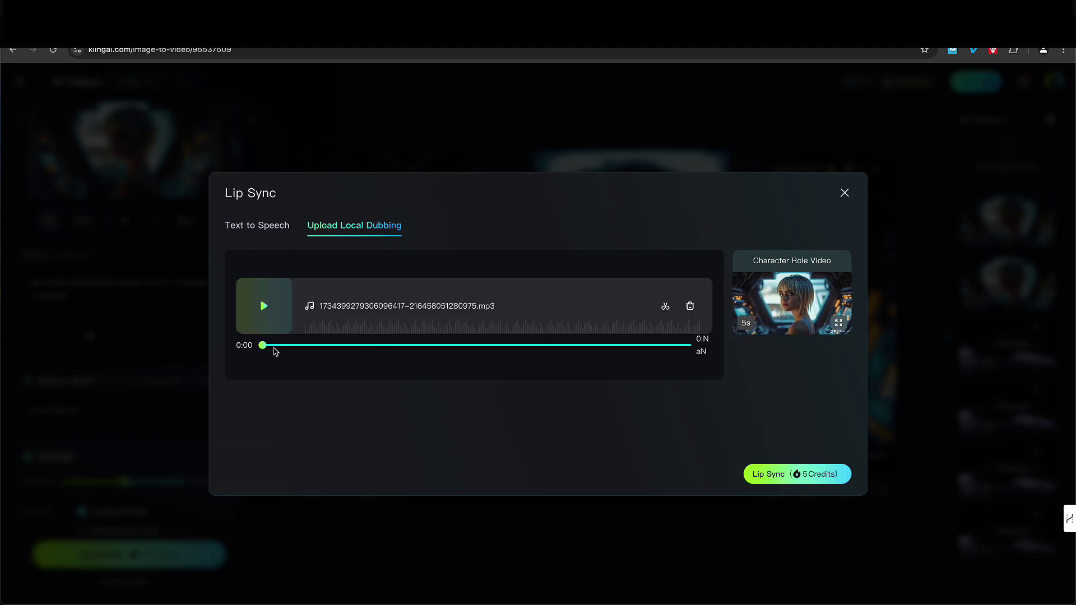
Step: Crop the uploaded audio, shifting the 5.1-second window later in the track and replaying it
{"action": "left_click", "coordinate": [266, 304]}
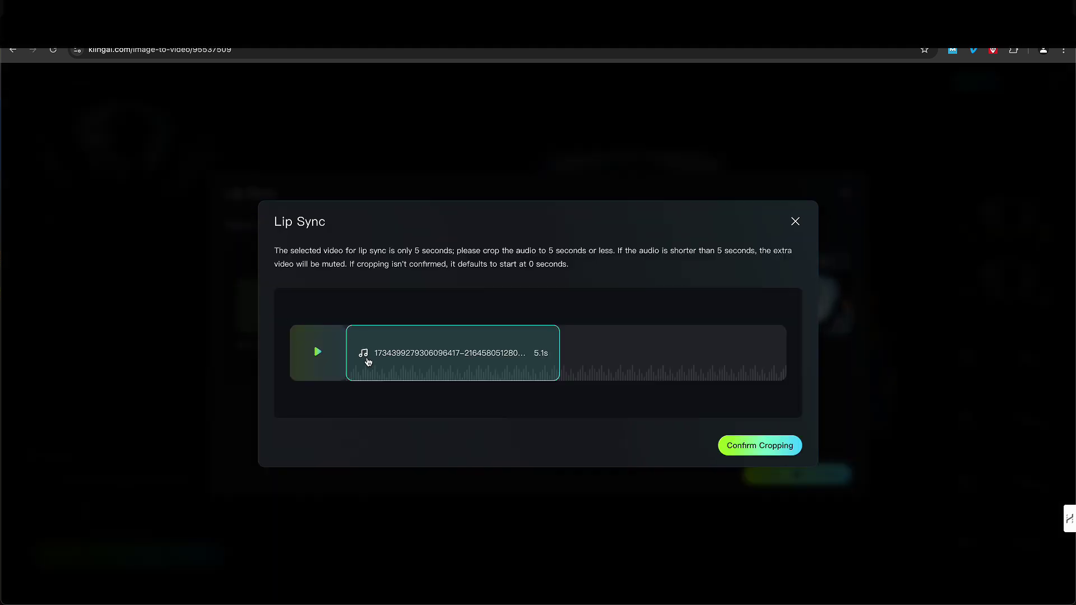
{"action": "left_click", "coordinate": [320, 356]}
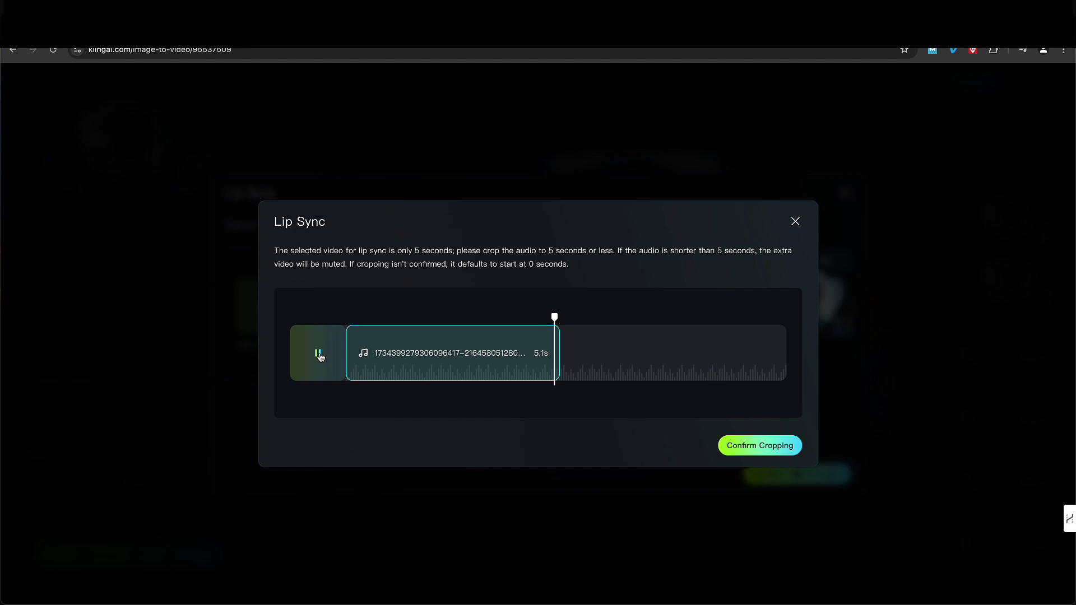
{"action": "left_click_drag", "start_coordinate": [457, 355], "coordinate": [521, 365]}
{"action": "left_click", "coordinate": [340, 357]}
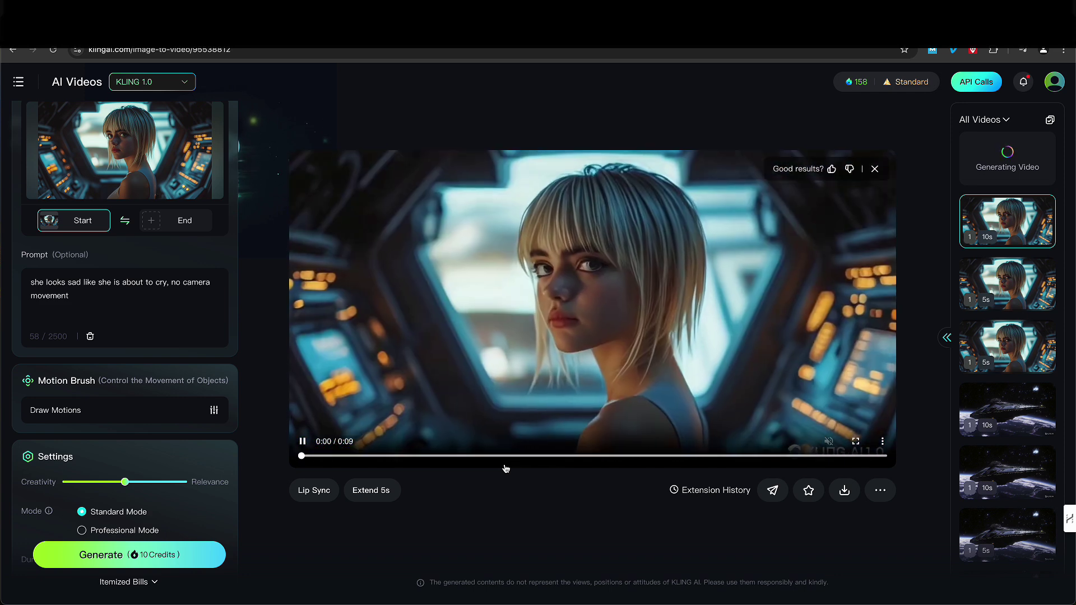
Step: Open Lip Sync for the 10-second clip and upload the newest Downloads MP3 as local dubbing
{"action": "left_click", "coordinate": [330, 494]}
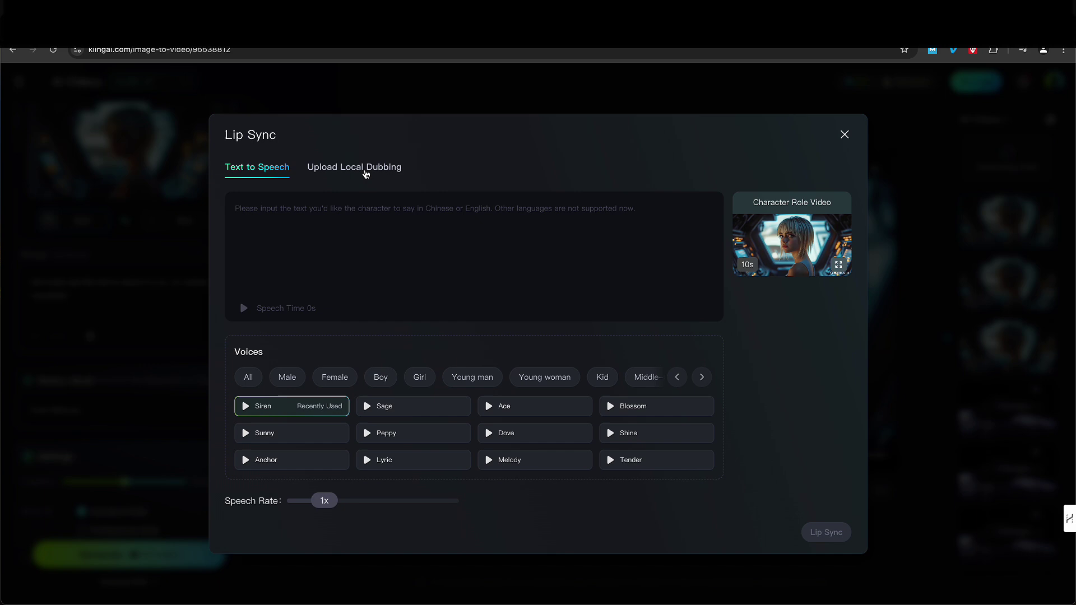
{"action": "left_click", "coordinate": [359, 169]}
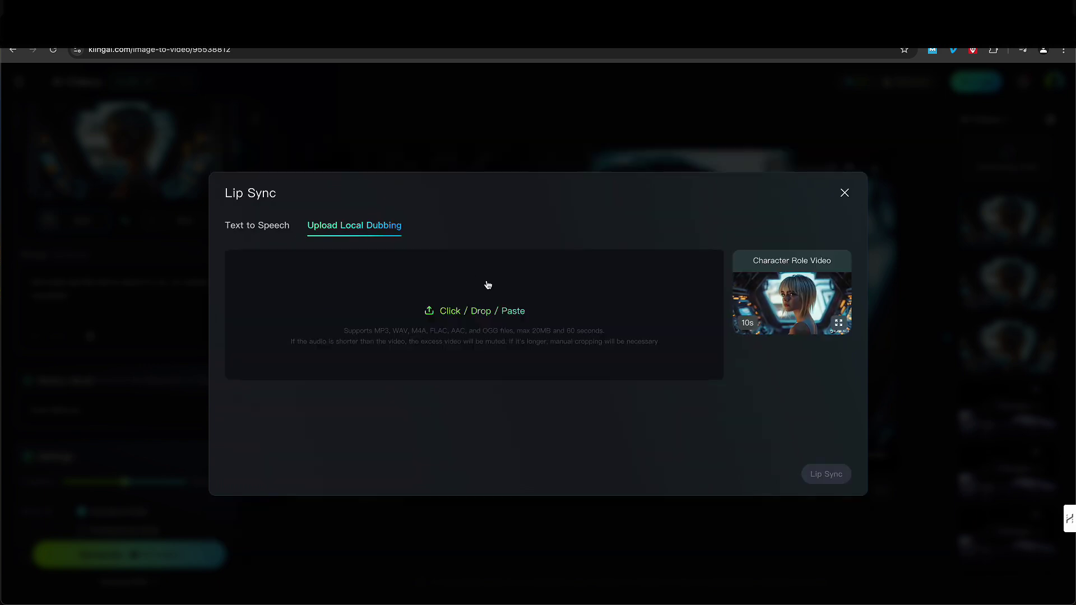
{"action": "left_click", "coordinate": [480, 317]}
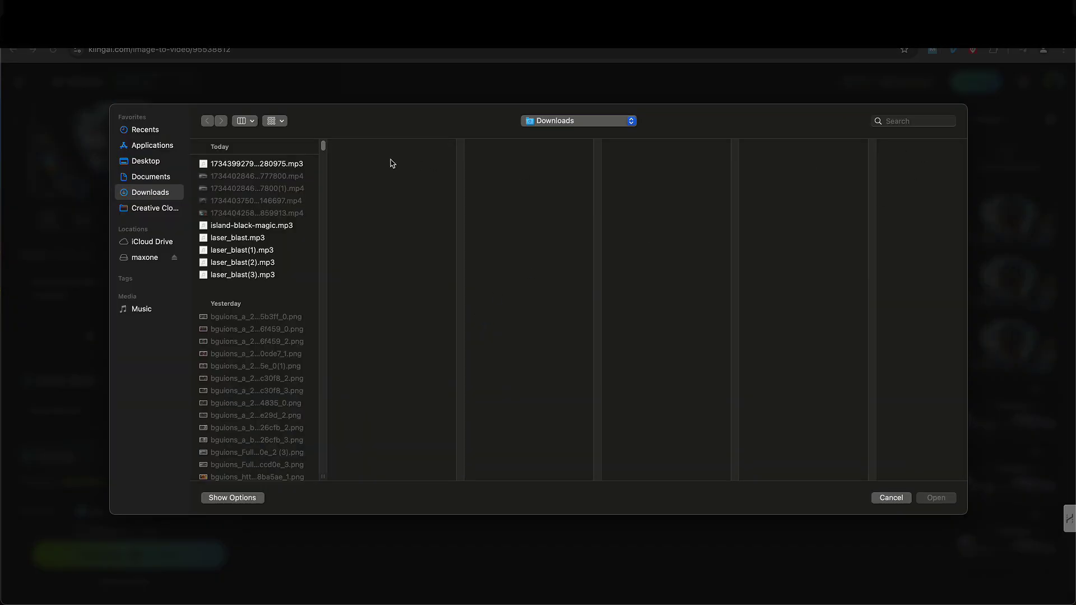
{"action": "left_click", "coordinate": [282, 164]}
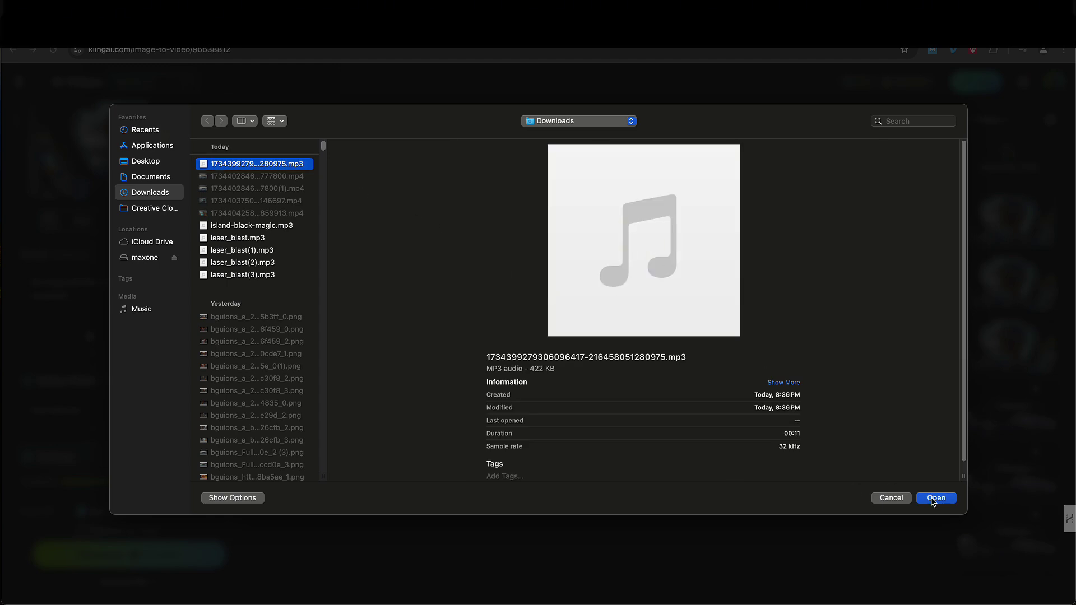
{"action": "left_click", "coordinate": [644, 241]}
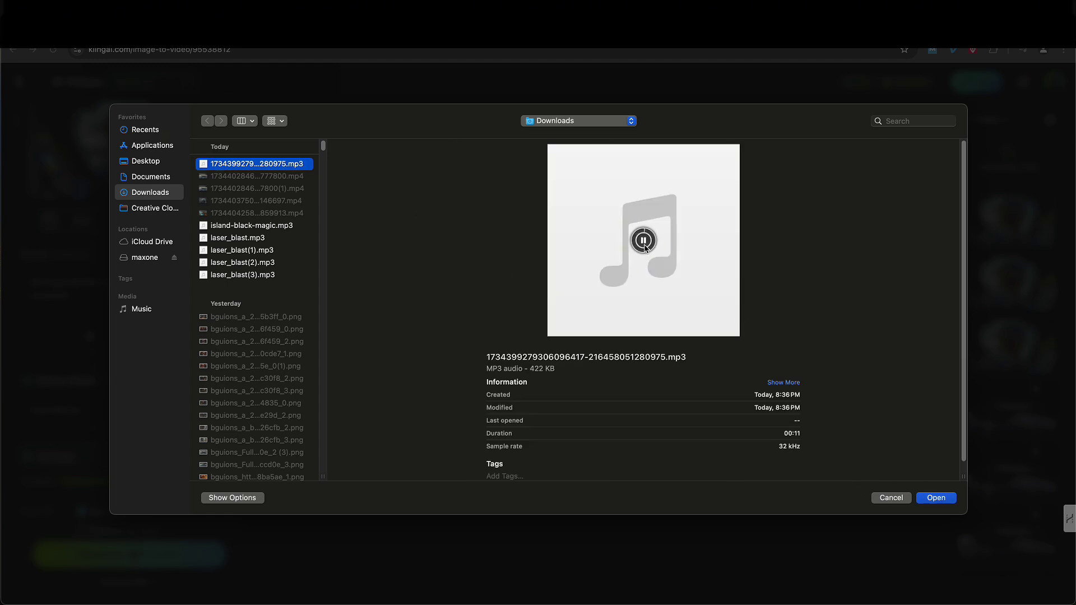
{"action": "left_click", "coordinate": [644, 242]}
{"action": "left_click", "coordinate": [935, 499]}
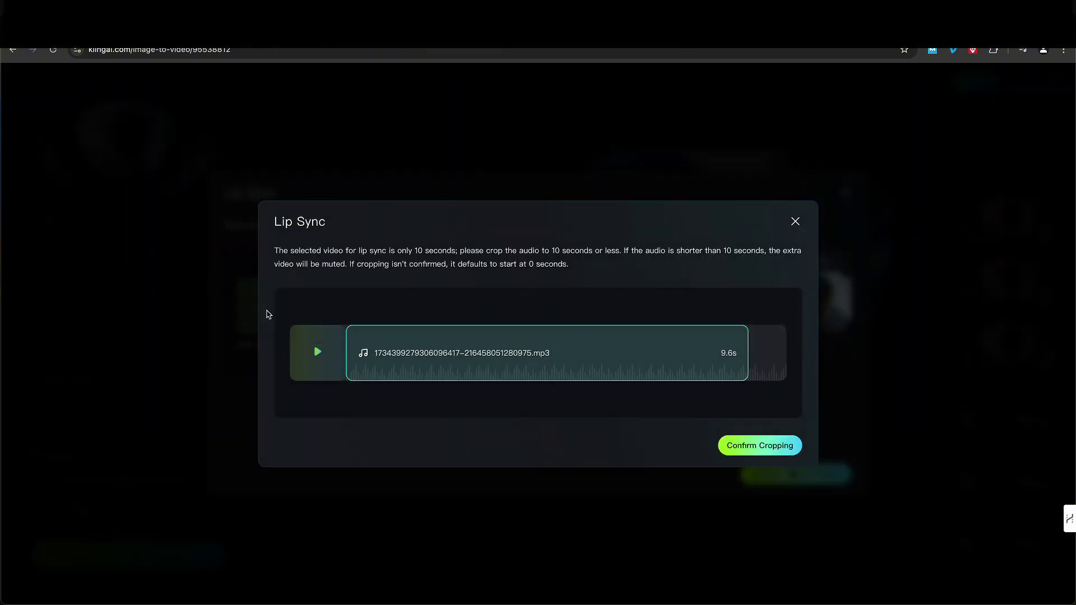
Step: Move the crop window later in the audio and trim its start to an 8.4-second section
{"action": "left_click", "coordinate": [318, 354]}
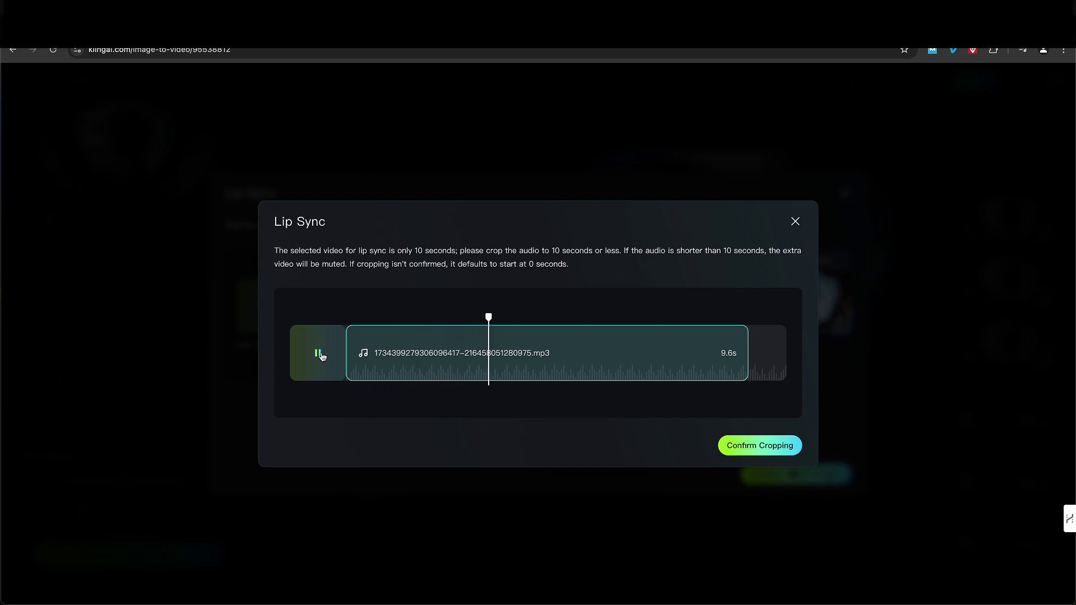
{"action": "left_click", "coordinate": [319, 354]}
{"action": "left_click_drag", "start_coordinate": [567, 375], "coordinate": [663, 373]}
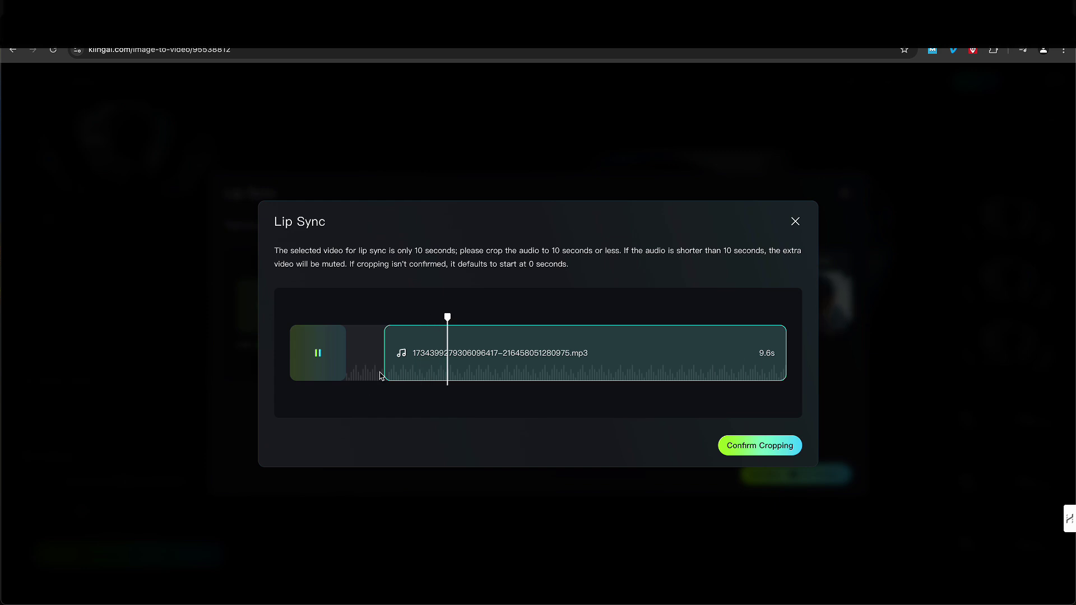
{"action": "left_click_drag", "start_coordinate": [387, 354], "coordinate": [438, 359]}
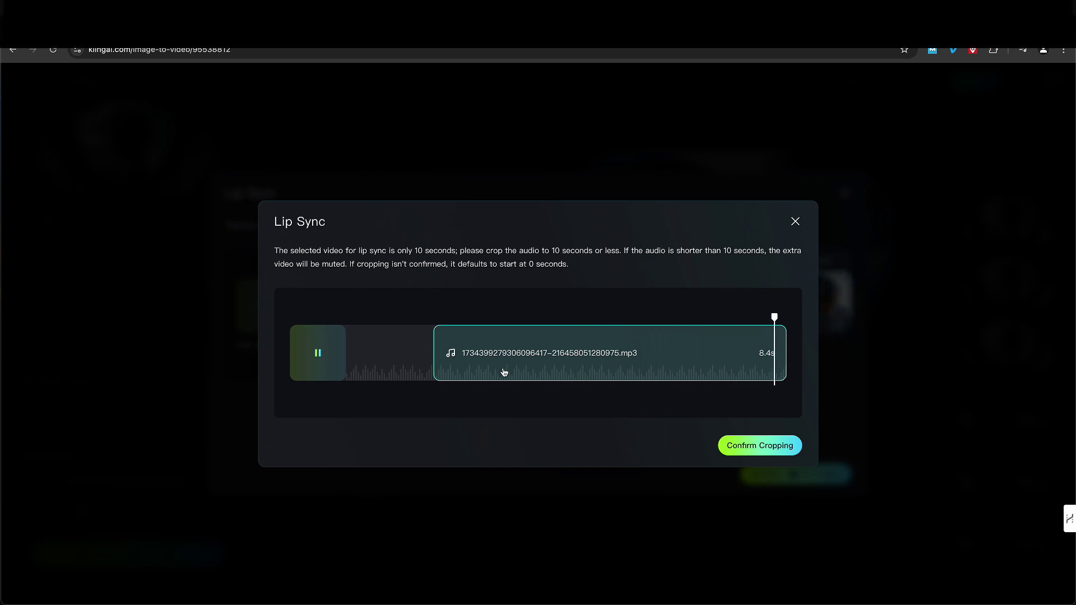
Step: Confirm the 8.4-second crop and submit the 10-second lip sync for 10 credits
{"action": "left_click", "coordinate": [318, 353]}
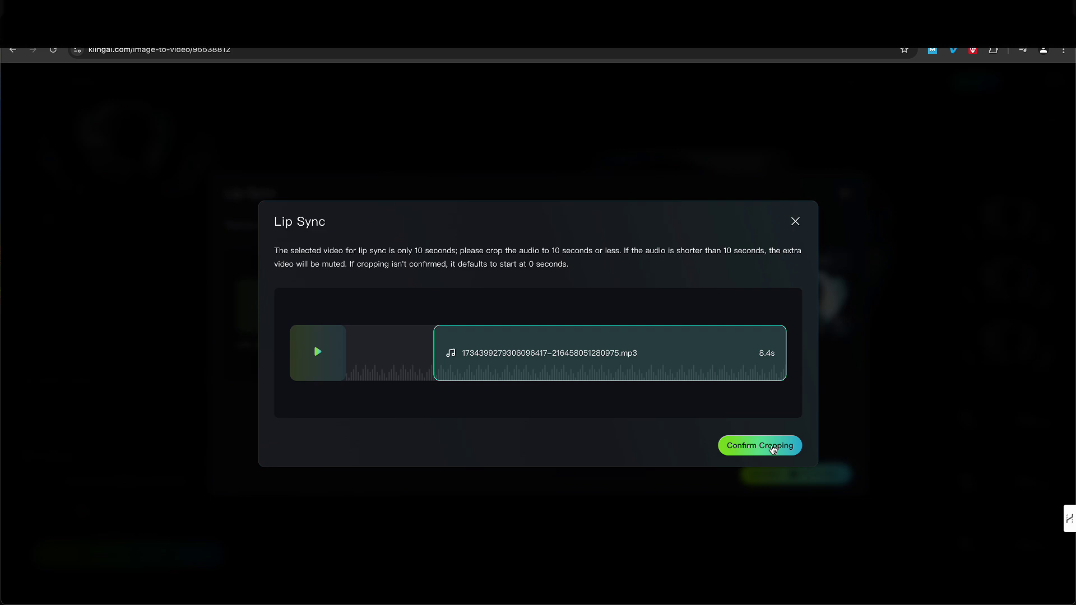
{"action": "left_click", "coordinate": [773, 447]}
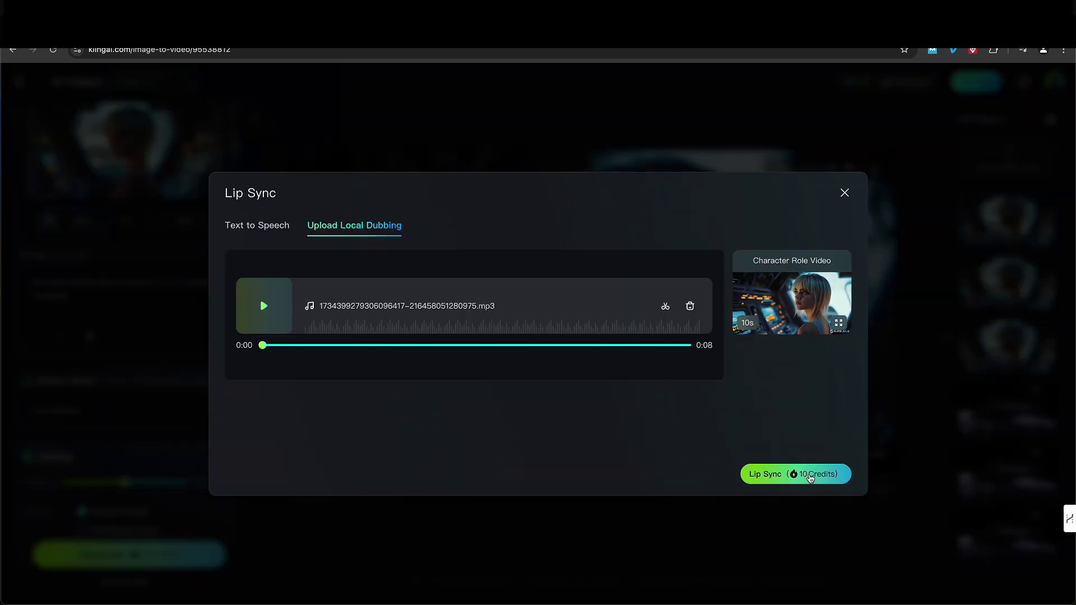
{"action": "left_click", "coordinate": [811, 476]}
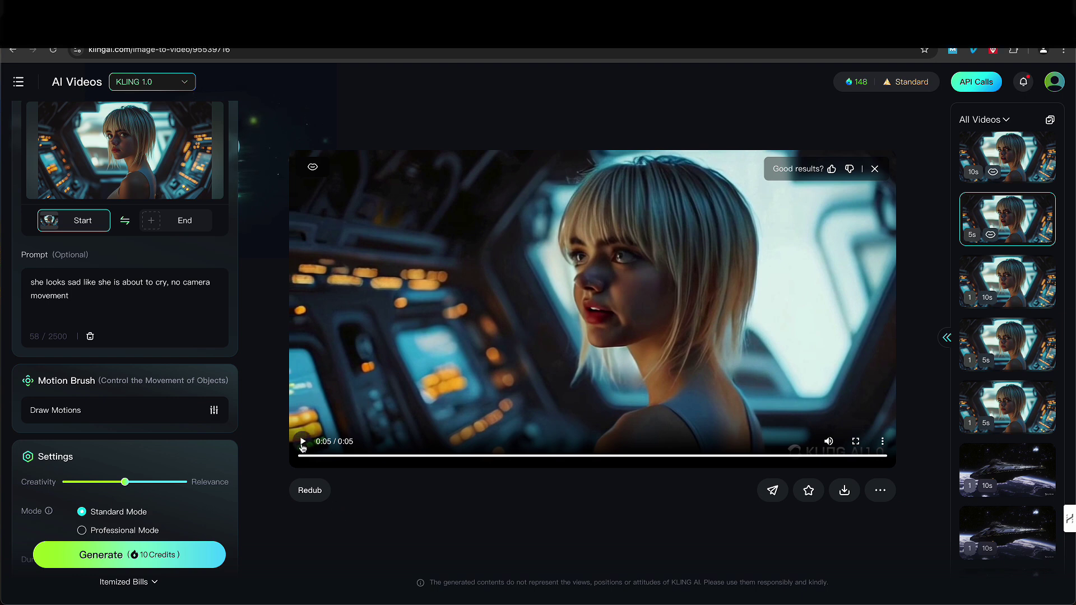
Step: Replay the 5-second lip-synced video, then open the 10-second one and watch it through to 0:09
{"action": "left_click", "coordinate": [302, 443]}
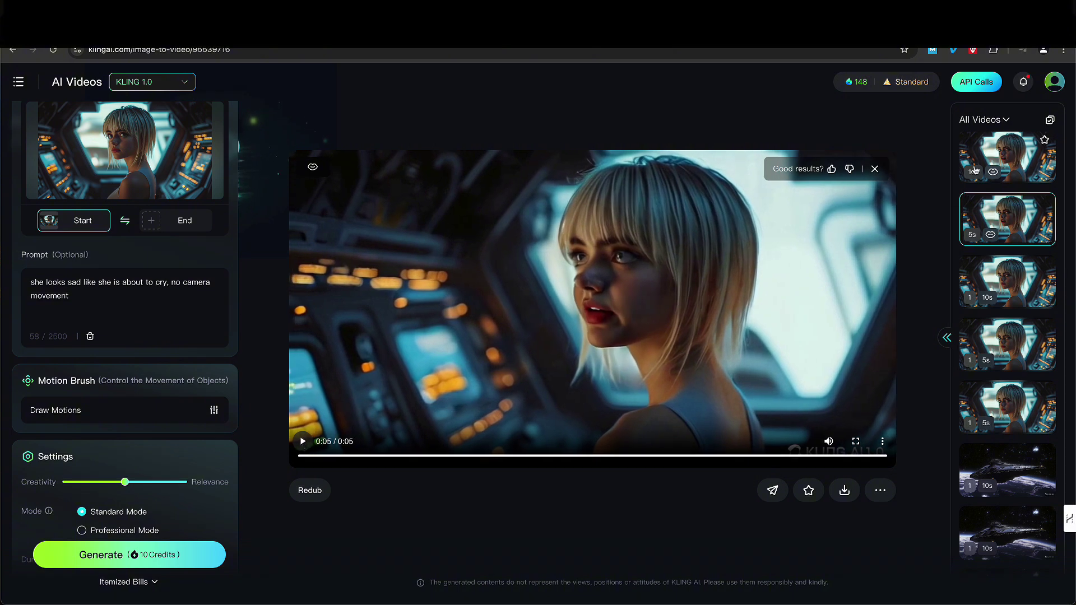
{"action": "left_click", "coordinate": [1000, 153]}
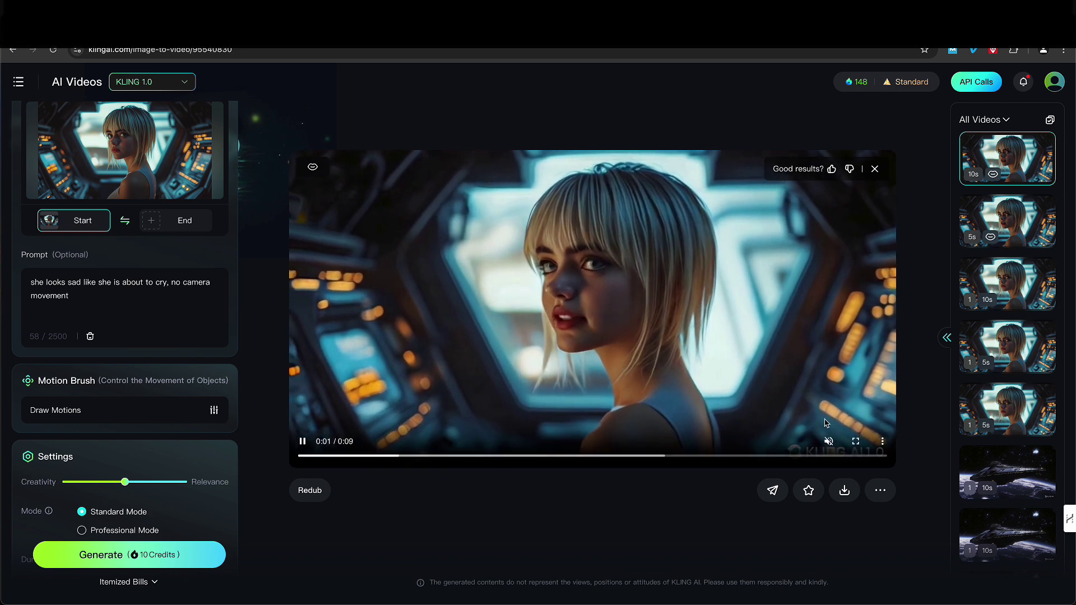
{"action": "left_click", "coordinate": [303, 458]}
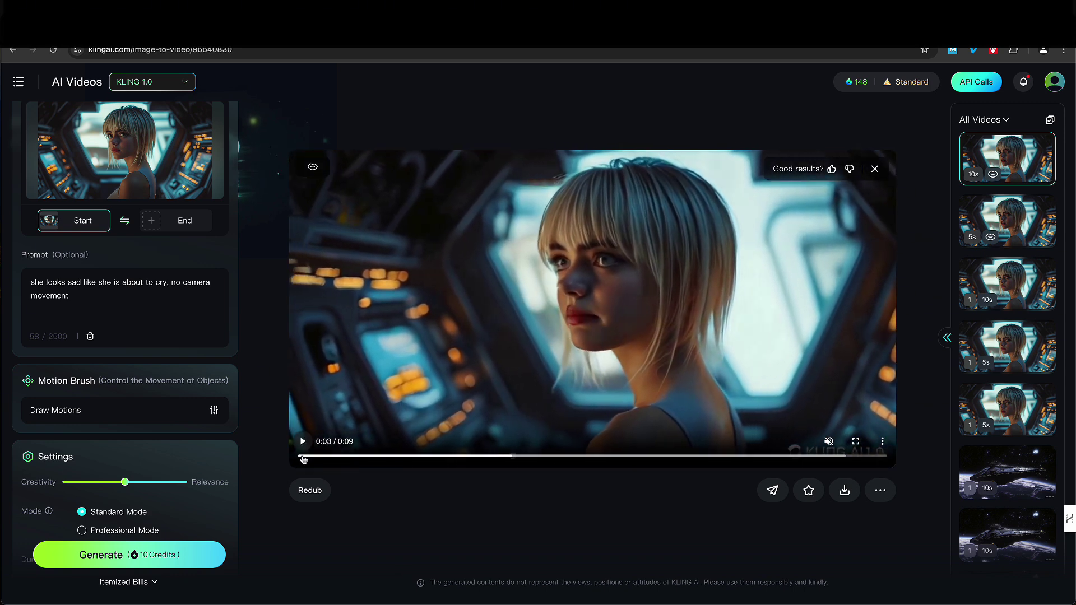
{"action": "left_click", "coordinate": [304, 457]}
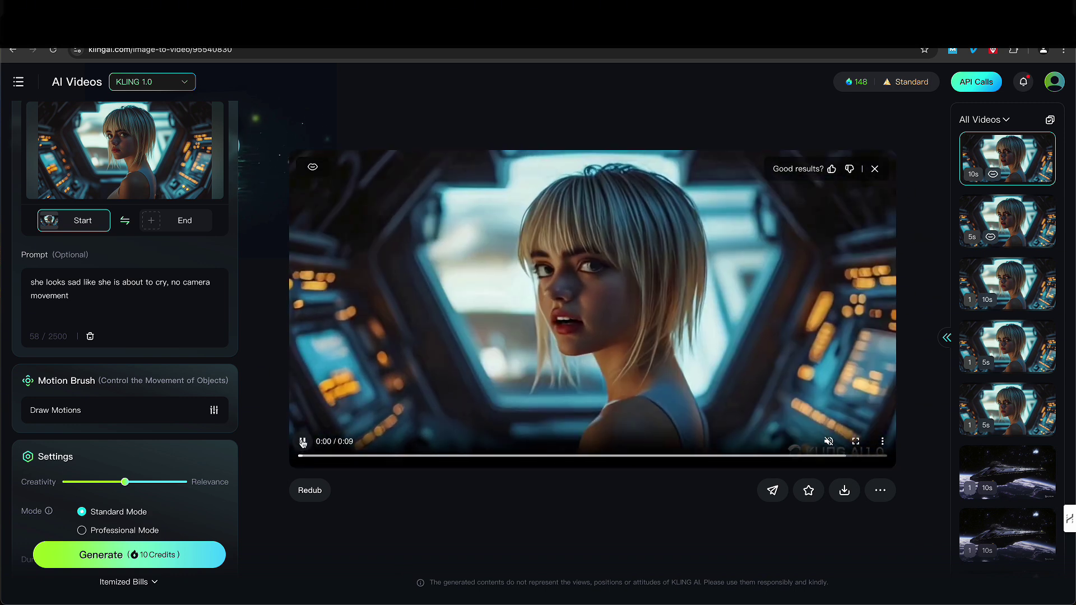
{"action": "left_click", "coordinate": [303, 443]}
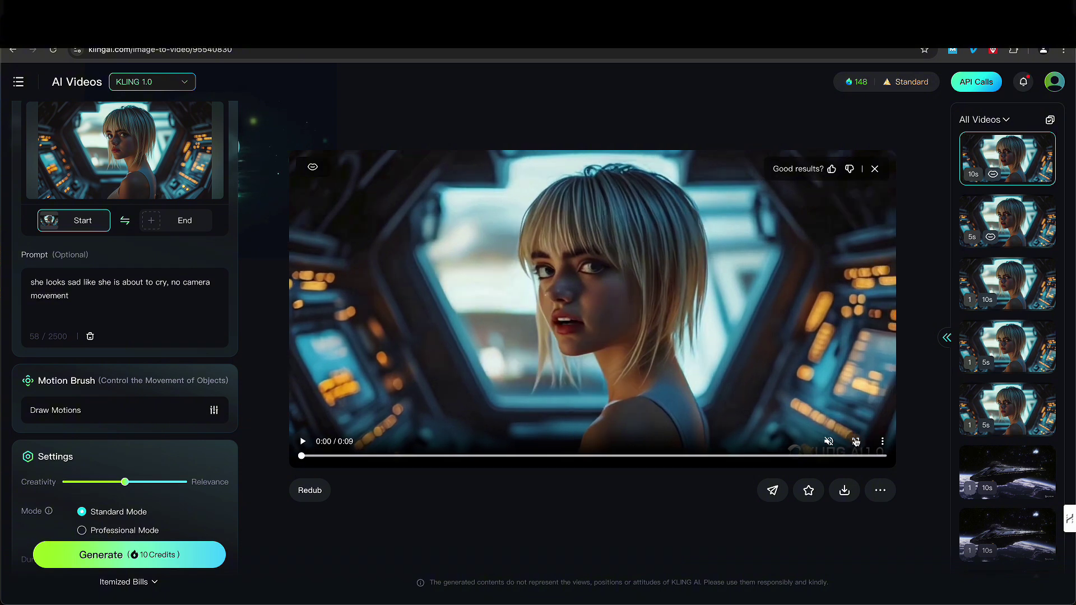
{"action": "left_click", "coordinate": [303, 442]}
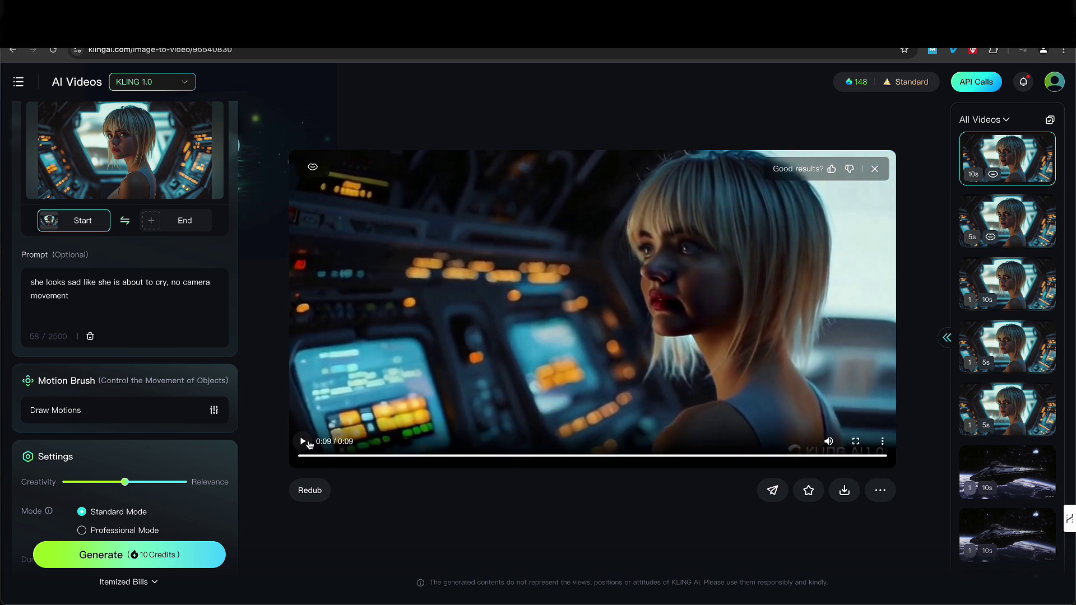
{"action": "left_click", "coordinate": [303, 442]}
Step: Replay the video once more, then bring up Hailuo AI's Voices library
{"action": "left_click", "coordinate": [301, 443]}
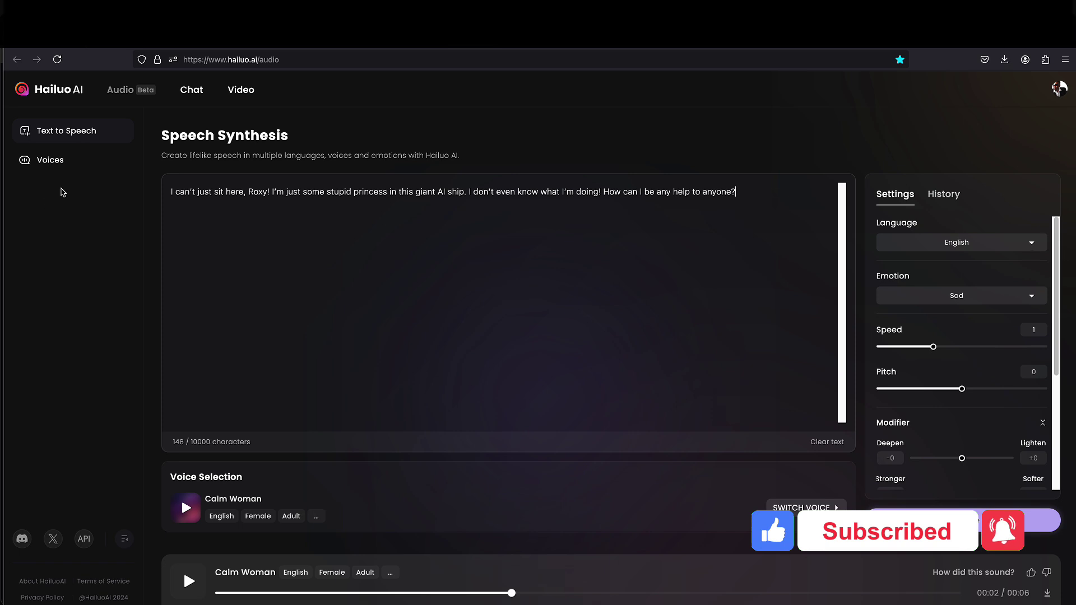
{"action": "left_click", "coordinate": [67, 161]}
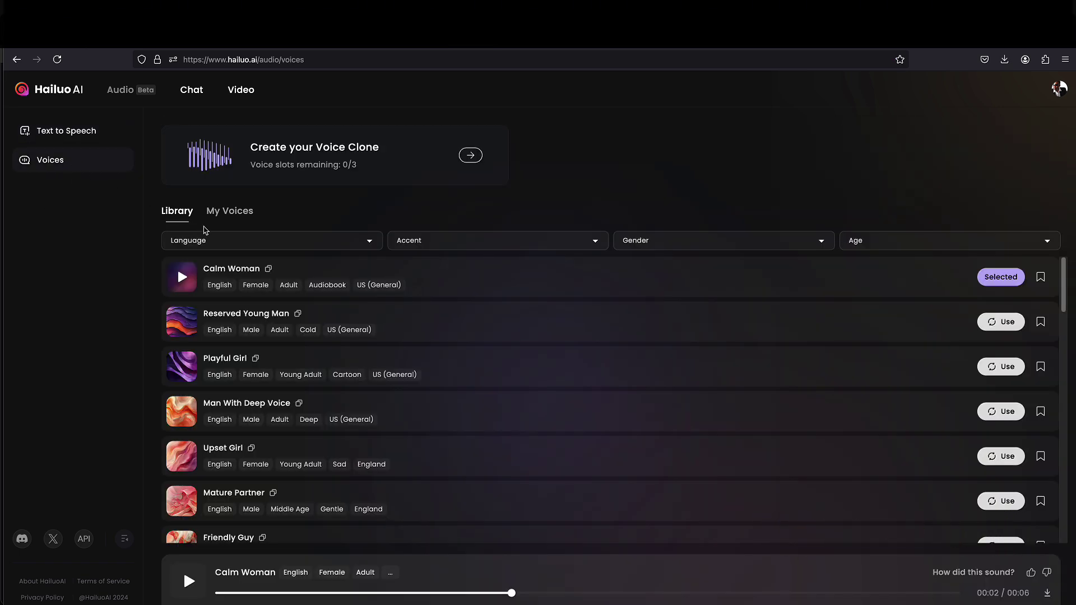